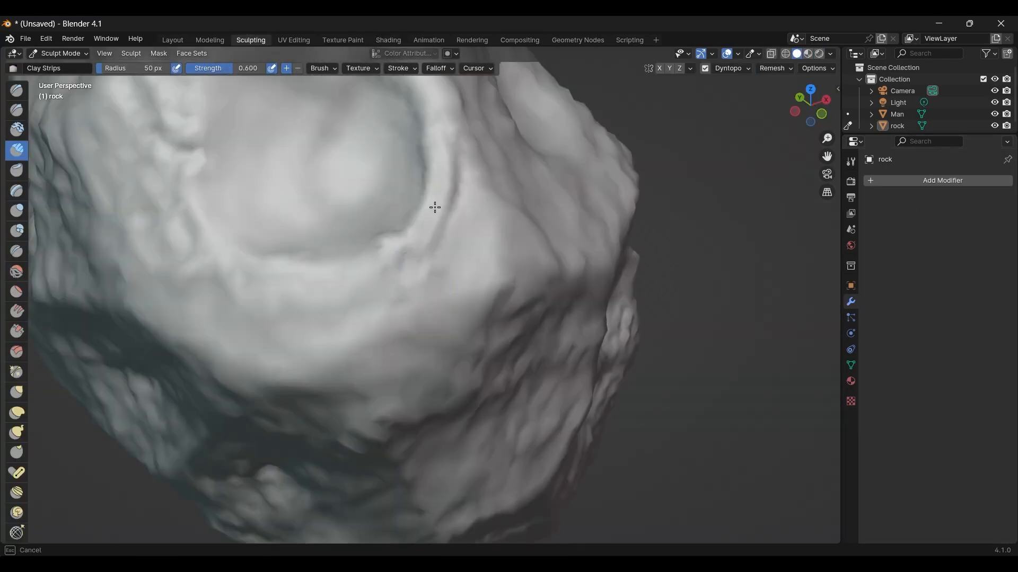
{"action": "left_click_drag", "start_coordinate": [434, 208], "coordinate": [401, 260]}
{"action": "mouse_move", "coordinate": [401, 260]}
{"action": "middle_mouse_down"}
{"action": "mouse_move", "coordinate": [383, 307]}
{"action": "mouse_move", "coordinate": [504, 313]}
{"action": "mouse_move", "coordinate": [398, 371]}
{"action": "middle_mouse_up"}
{"action": "left_click_drag", "start_coordinate": [378, 298], "coordinate": [435, 310]}
{"action": "scroll", "coordinate": [436, 310], "scroll_direction": "down", "scroll_amount": 5}
{"action": "middle_click_drag", "start_coordinate": [447, 257], "coordinate": [387, 291]}
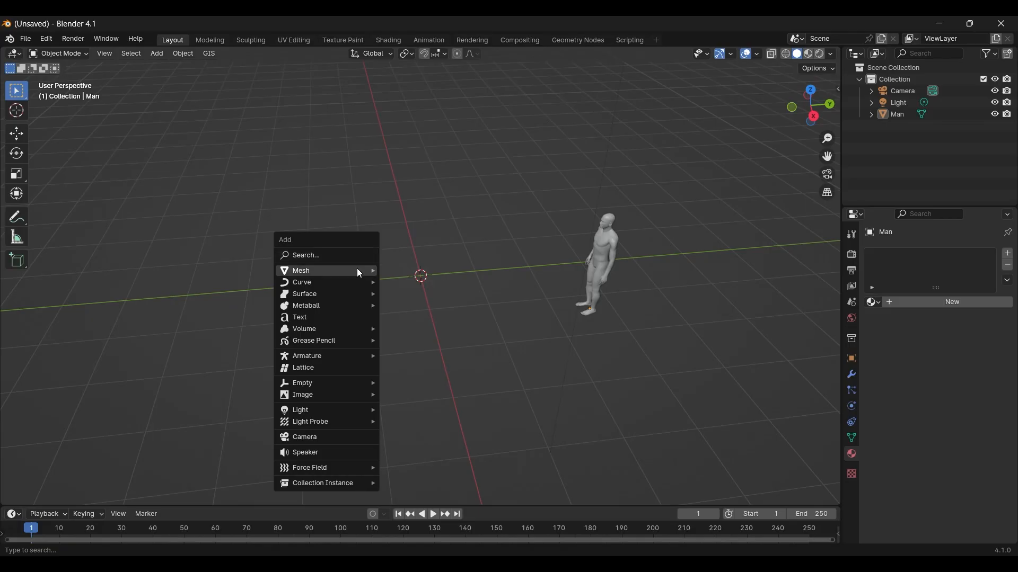
Step: Add an Ico Sphere with 4 subdivisions and scale it up by a factor of 4
{"action": "mouse_move", "coordinate": [364, 268]}
{"action": "left_click", "coordinate": [482, 313]}
{"action": "left_click", "coordinate": [44, 495]}
{"action": "left_click", "coordinate": [151, 381]}
{"action": "type", "text": "4"}
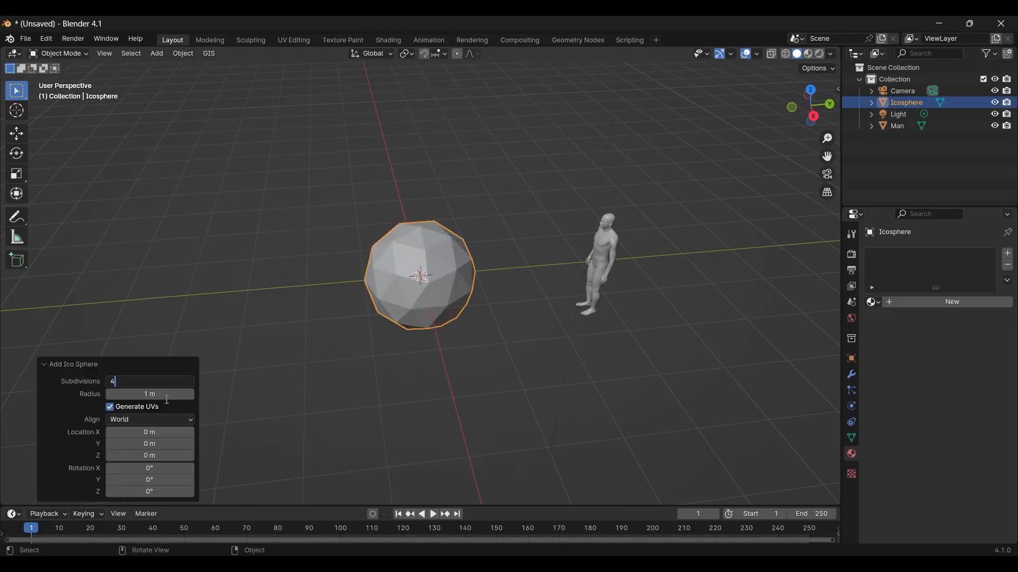
{"action": "key", "text": "Return"}
{"action": "key", "text": "s"}
{"action": "key", "text": "4"}
{"action": "key", "text": "Return"}
Step: Delete the Man reference figure from the scene
{"action": "left_click", "coordinate": [901, 127]}
{"action": "key", "text": "Delete"}
{"action": "middle_click_drag", "start_coordinate": [535, 250], "coordinate": [443, 204]}
{"action": "scroll", "coordinate": [443, 204], "scroll_direction": "down", "scroll_amount": 4}
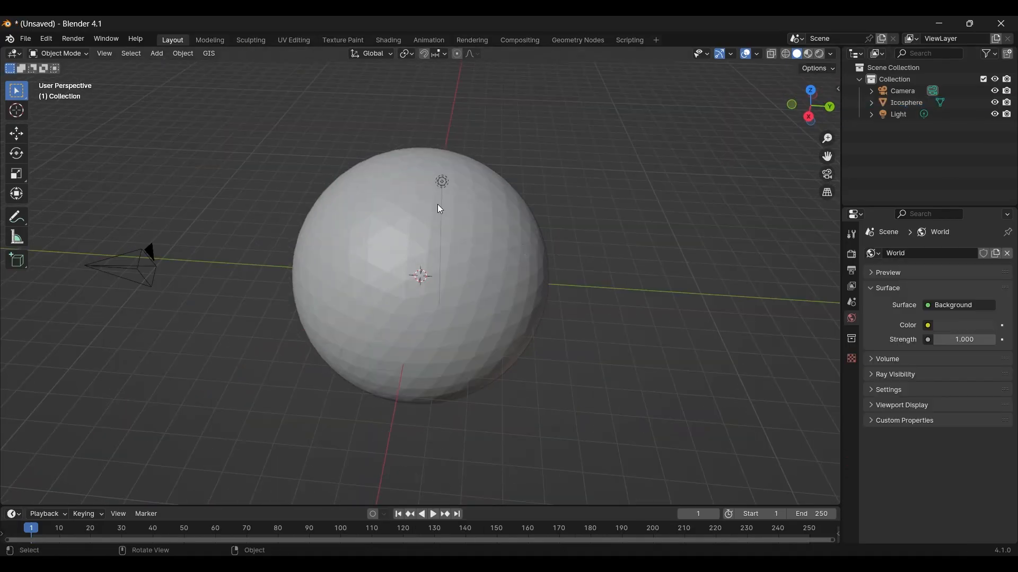
Step: Pull several parts of the icosphere's mesh with proportional editing to form an irregular, elongated rock with a hollowed side
{"action": "left_click", "coordinate": [444, 244]}
{"action": "key", "text": "Tab"}
{"action": "left_click", "coordinate": [457, 53]}
{"action": "key", "text": "g"}
{"action": "scroll", "coordinate": [462, 180], "scroll_direction": "down", "scroll_amount": 17}
{"action": "key", "text": "g"}
{"action": "left_click", "coordinate": [572, 370]}
{"action": "middle_click_drag", "start_coordinate": [572, 370], "coordinate": [493, 265]}
{"action": "left_click", "coordinate": [472, 402]}
{"action": "key", "text": "g"}
{"action": "left_click", "coordinate": [538, 472]}
{"action": "middle_click_drag", "start_coordinate": [539, 472], "coordinate": [485, 311]}
{"action": "key", "text": "Tab"}
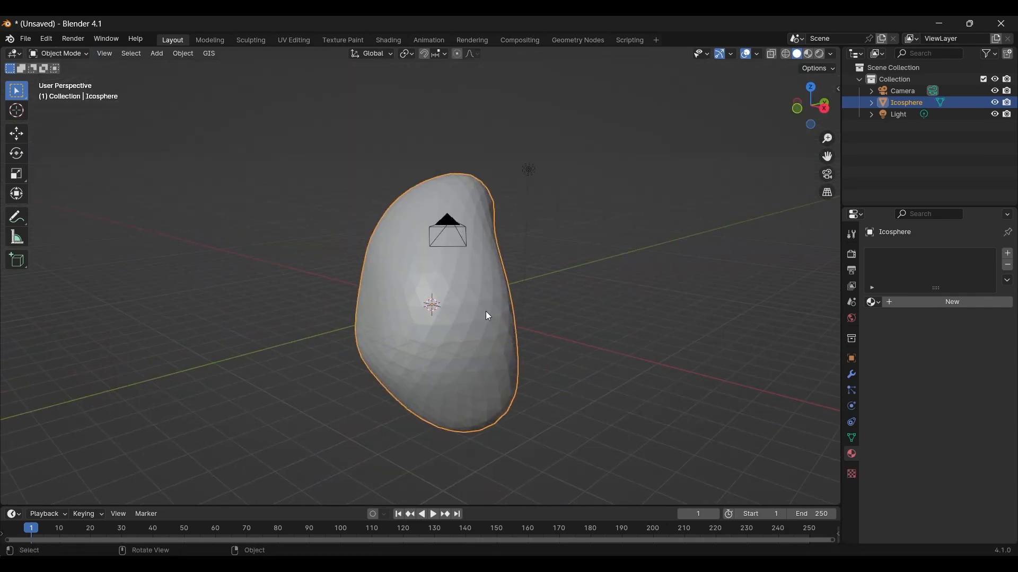
Step: Add a metaball and move it about 7.1 m along Y, beside the rock
{"action": "key", "text": "shift+a"}
{"action": "left_click", "coordinate": [542, 287]}
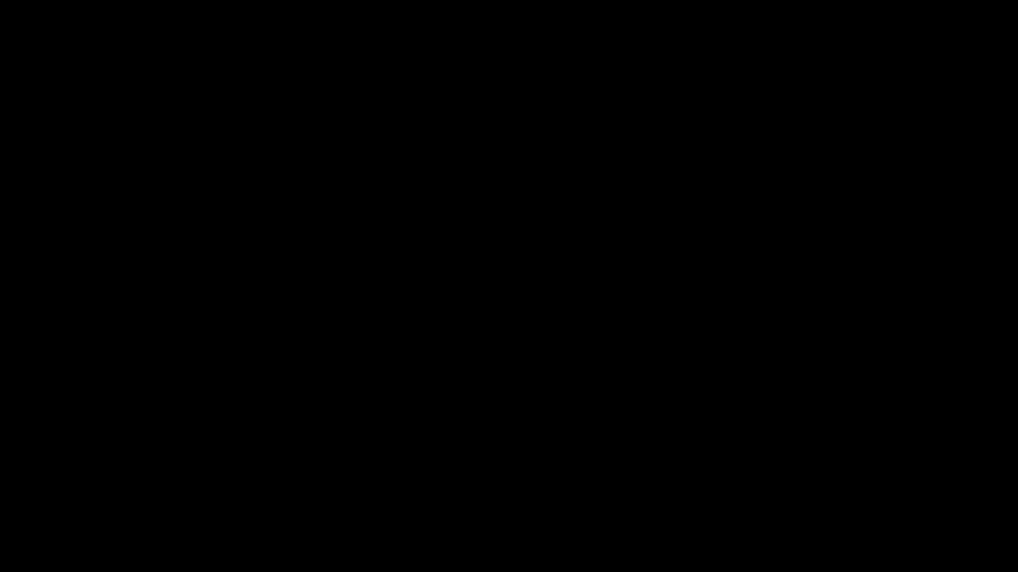
{"action": "key", "text": "g"}
{"action": "key", "text": "y"}
{"action": "left_click", "coordinate": [680, 383]}
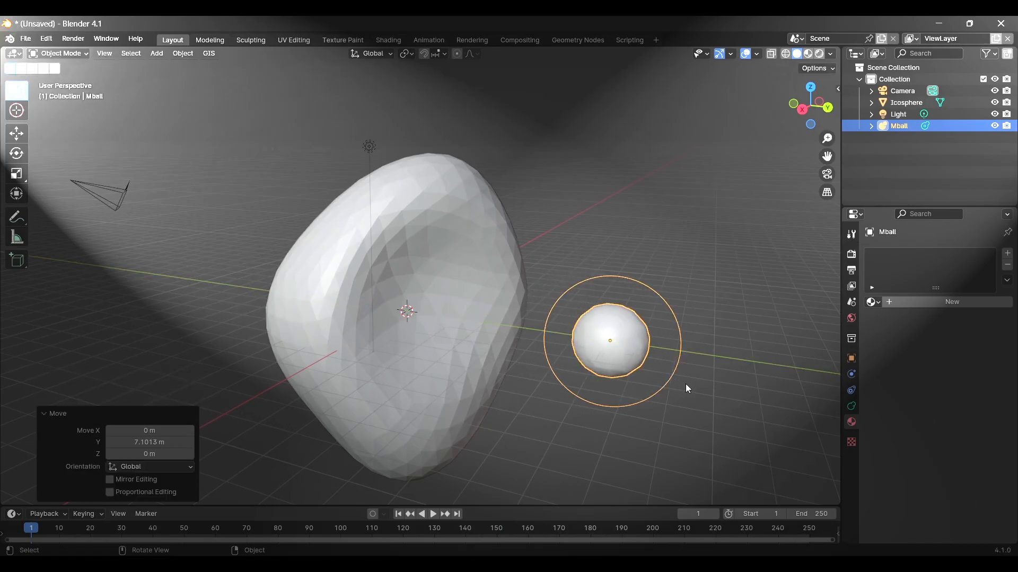
Step: Try out a duplicate of the metaball next to the original, and undo the duplication
{"action": "middle_click_drag", "start_coordinate": [680, 383], "coordinate": [570, 314]}
{"action": "key", "text": "shift+d"}
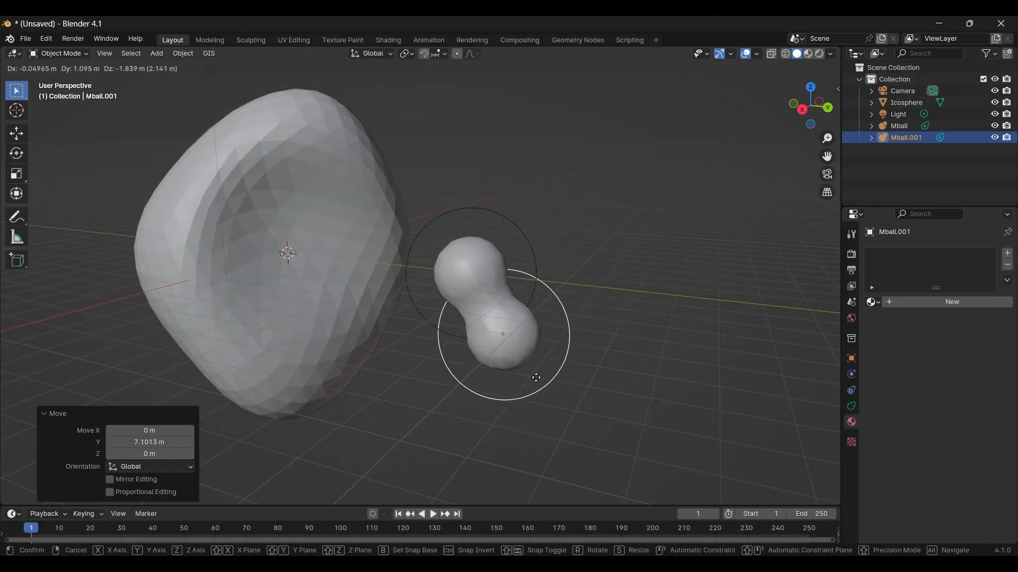
{"action": "right_click", "coordinate": [605, 320]}
{"action": "key", "text": "ctrl+z"}
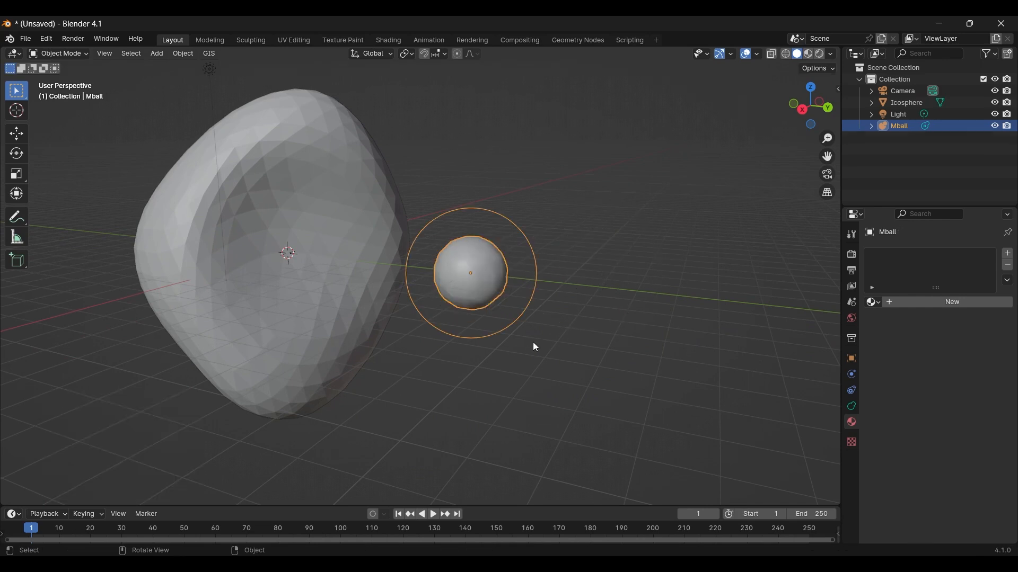
Step: Move the metaball farther away from the rock along the Y axis
{"action": "key", "text": "g"}
{"action": "key", "text": "x"}
{"action": "key", "text": "y"}
{"action": "left_click", "coordinate": [581, 326]}
{"action": "scroll", "coordinate": [578, 323], "scroll_direction": "down", "scroll_amount": 1}
{"action": "middle_click_drag", "start_coordinate": [518, 291], "coordinate": [542, 260]}
Step: Add a cube around the rock and scale it to about 5.29 × 5.33 × 6.12 so that it encloses the rock
{"action": "key", "text": "shift+a"}
{"action": "left_click", "coordinate": [542, 260]}
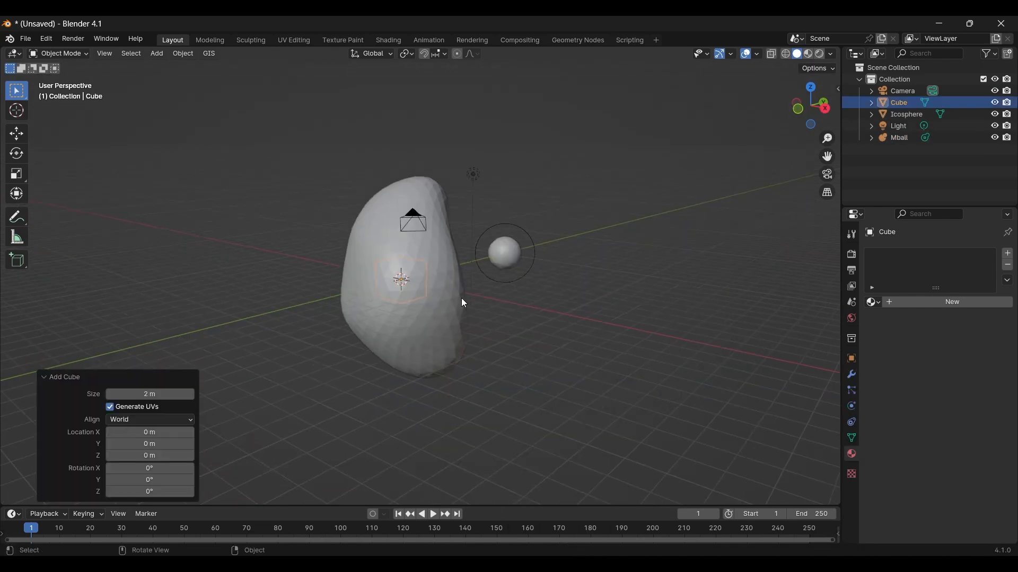
{"action": "middle_click_drag", "start_coordinate": [463, 302], "coordinate": [416, 309]}
{"action": "key", "text": "s"}
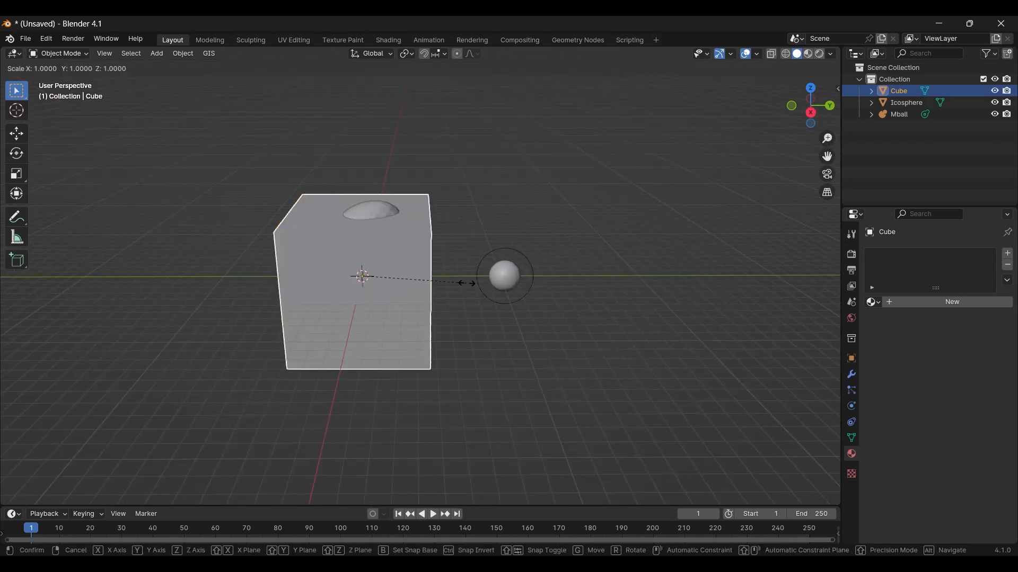
{"action": "key", "text": "y"}
{"action": "left_click", "coordinate": [493, 311]}
{"action": "middle_click_drag", "start_coordinate": [493, 312], "coordinate": [467, 297]}
Step: Set the cube's viewport display to Wire so the rock inside can be seen
{"action": "left_click", "coordinate": [852, 357]}
{"action": "scroll", "coordinate": [900, 419], "scroll_direction": "down", "scroll_amount": 2}
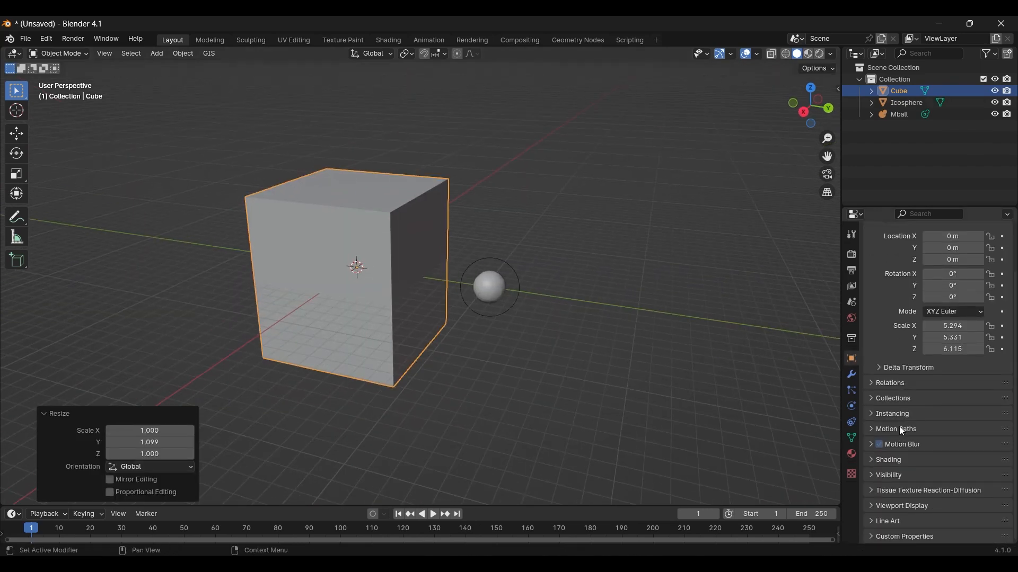
{"action": "left_click", "coordinate": [874, 507]}
{"action": "scroll", "coordinate": [930, 462], "scroll_direction": "down", "scroll_amount": 5}
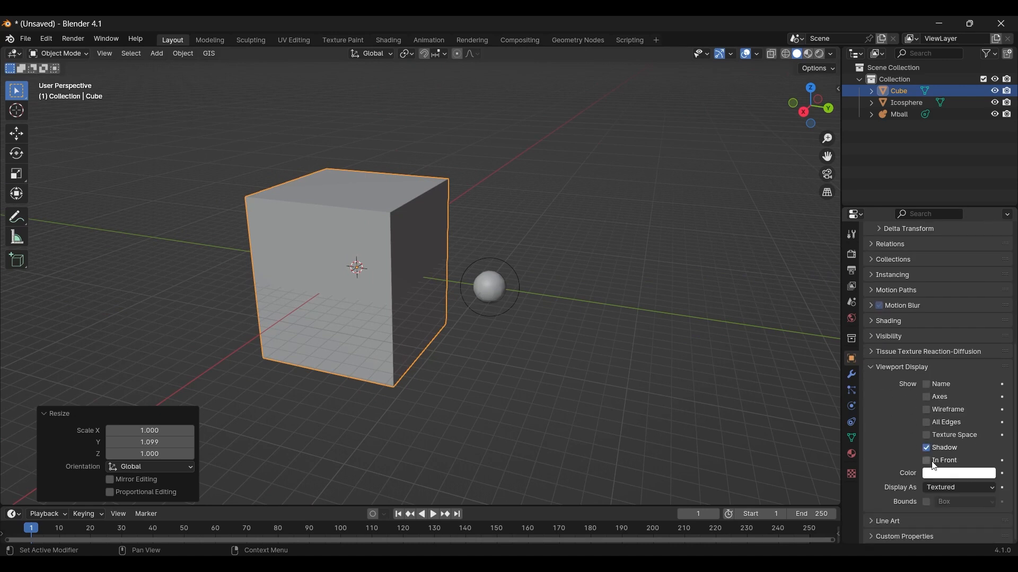
{"action": "left_click", "coordinate": [938, 488]}
{"action": "left_click", "coordinate": [943, 513]}
{"action": "middle_click_drag", "start_coordinate": [714, 382], "coordinate": [484, 234]}
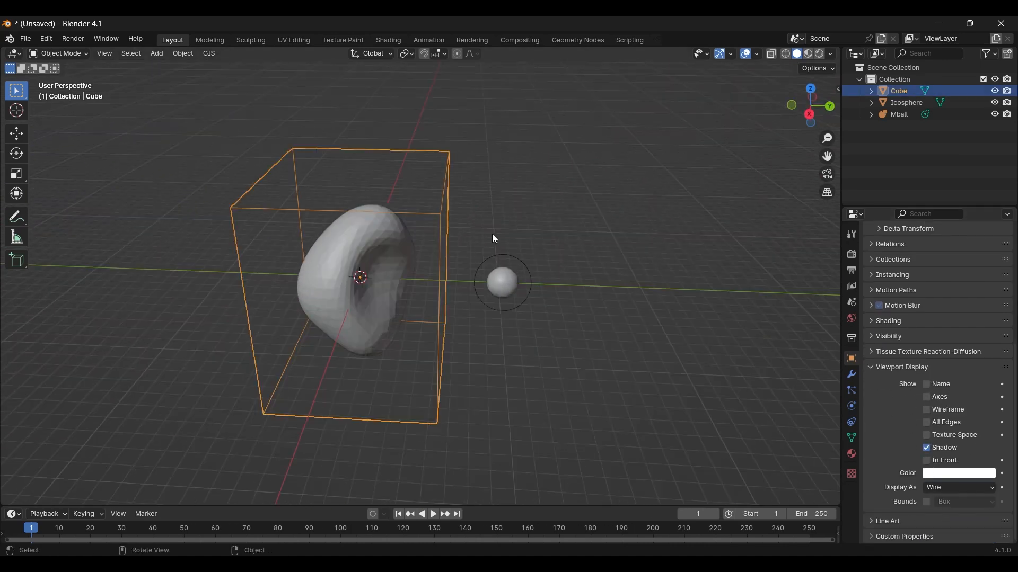
Step: Add a particle system to the cube and play the animation to preview the emission
{"action": "left_click", "coordinate": [851, 391]}
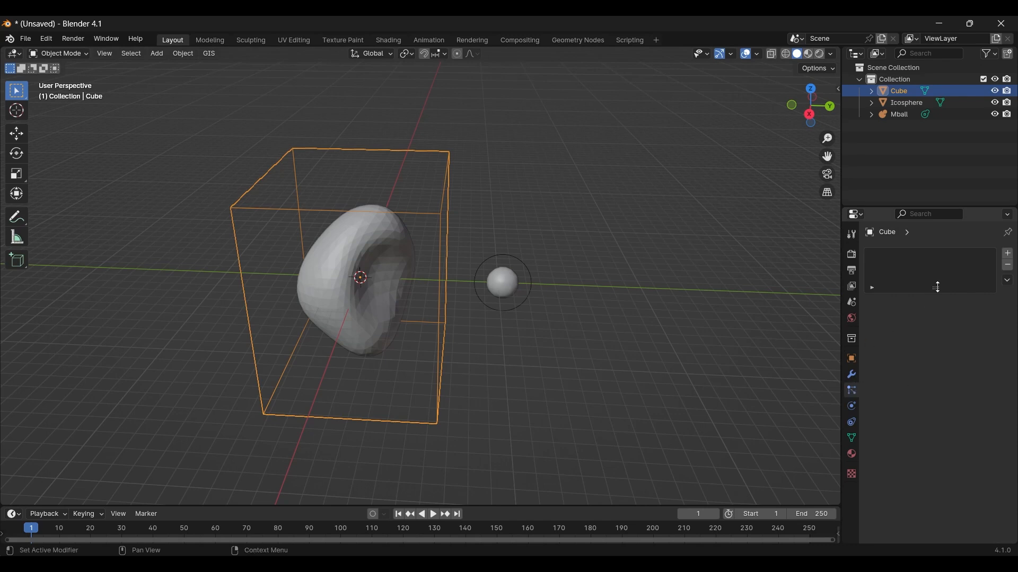
{"action": "left_click", "coordinate": [1009, 255]}
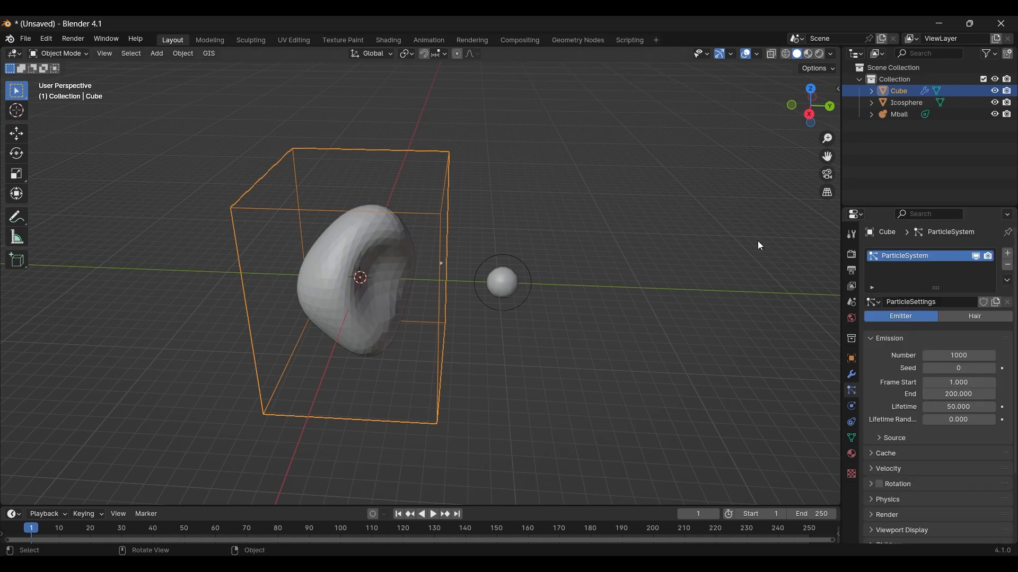
{"action": "key", "text": "space"}
{"action": "middle_click_drag", "start_coordinate": [492, 272], "coordinate": [518, 271]}
{"action": "key", "text": "space"}
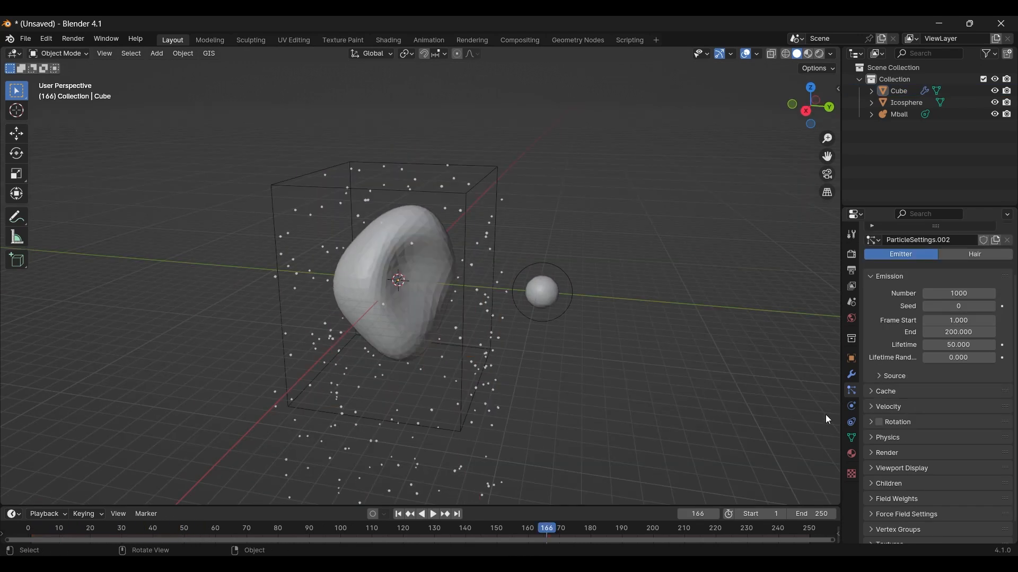
Step: Lower the particles' normal velocity and set their gravity field weight to 0
{"action": "left_click", "coordinate": [869, 407]}
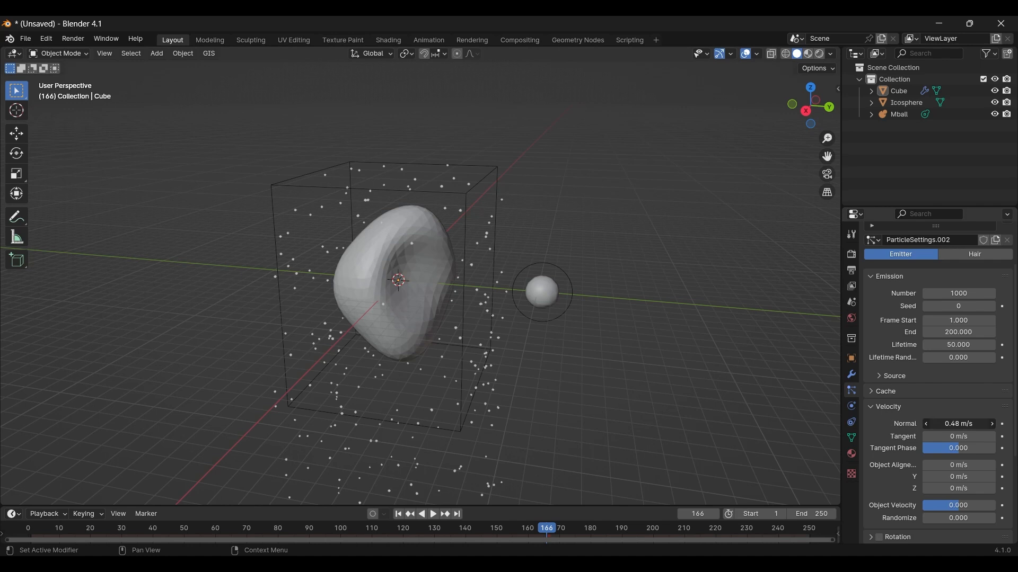
{"action": "left_click", "coordinate": [871, 407]}
{"action": "scroll", "coordinate": [890, 409], "scroll_direction": "down", "scroll_amount": 1}
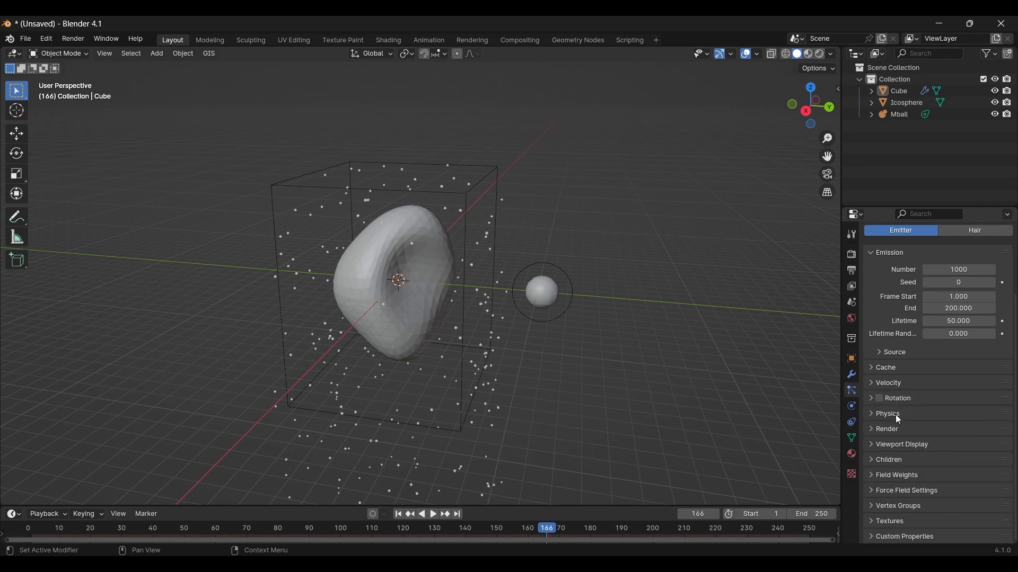
{"action": "left_click", "coordinate": [874, 476]}
{"action": "scroll", "coordinate": [917, 444], "scroll_direction": "down", "scroll_amount": 3}
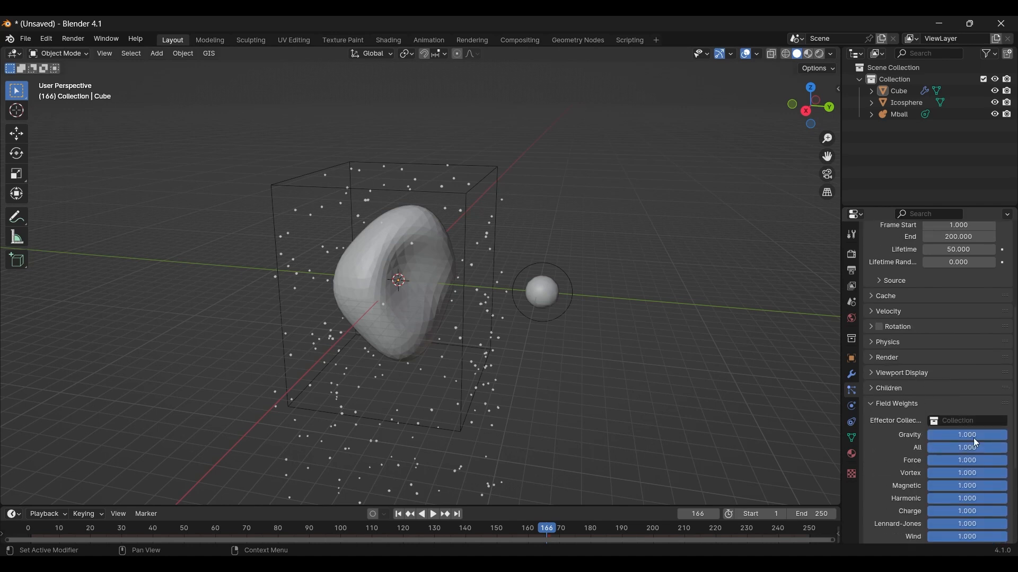
{"action": "left_click_drag", "start_coordinate": [967, 436], "coordinate": [927, 437]}
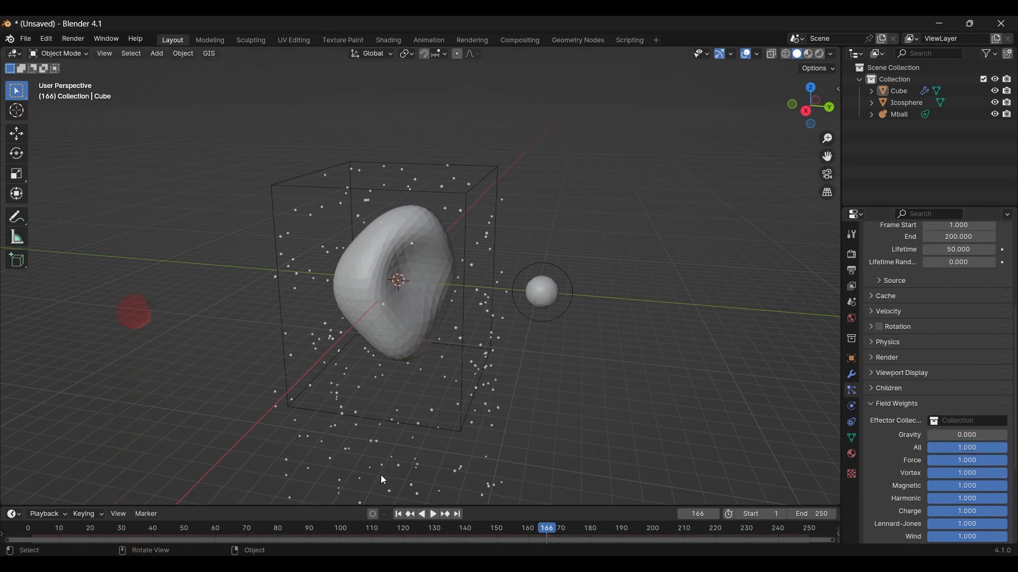
Step: Replay the animation from the start to check how the particles behave around the cube
{"action": "key", "text": "shift+Left"}
{"action": "key", "text": "space"}
{"action": "mouse_move", "coordinate": [508, 284]}
{"action": "middle_mouse_down"}
{"action": "mouse_move", "coordinate": [537, 276]}
{"action": "mouse_move", "coordinate": [507, 285]}
{"action": "middle_mouse_up"}
{"action": "scroll", "coordinate": [464, 277], "scroll_direction": "up", "scroll_amount": 2}
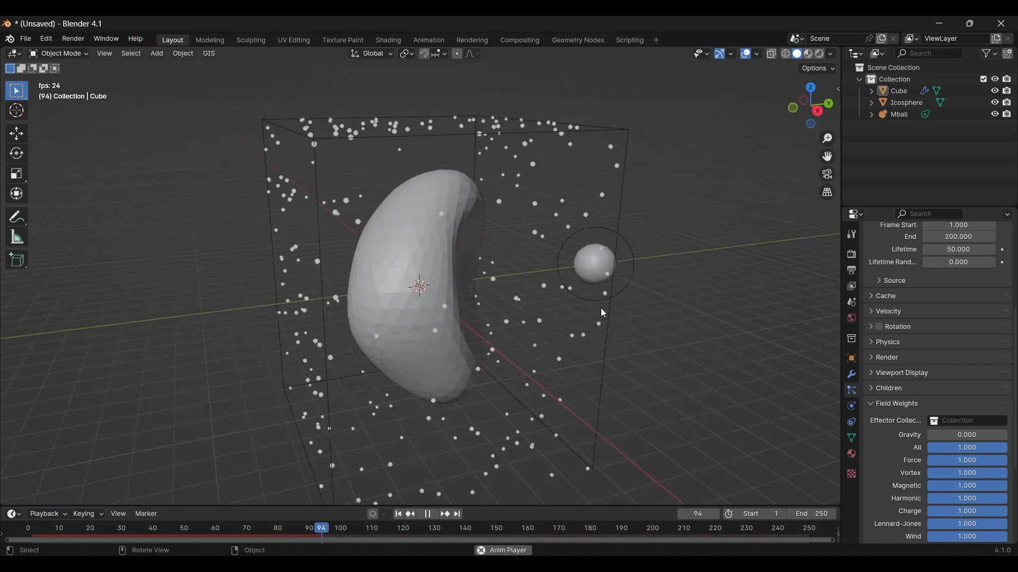
{"action": "key", "text": "Escape"}
Step: Set the particle emission's end frame to 1 and play the animation to check it
{"action": "scroll", "coordinate": [902, 303], "scroll_direction": "up", "scroll_amount": 7}
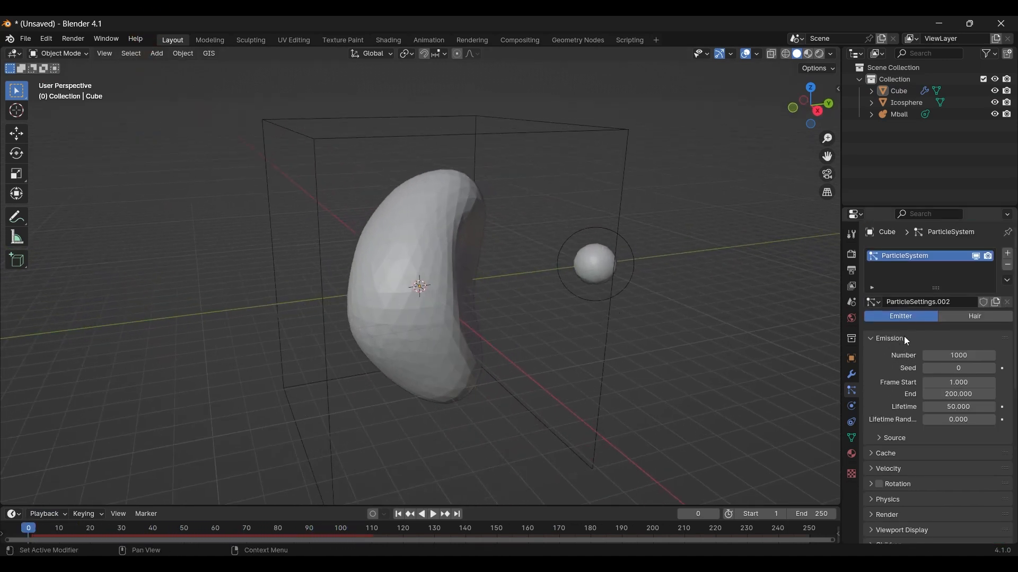
{"action": "left_click", "coordinate": [946, 394]}
{"action": "key", "text": "Return"}
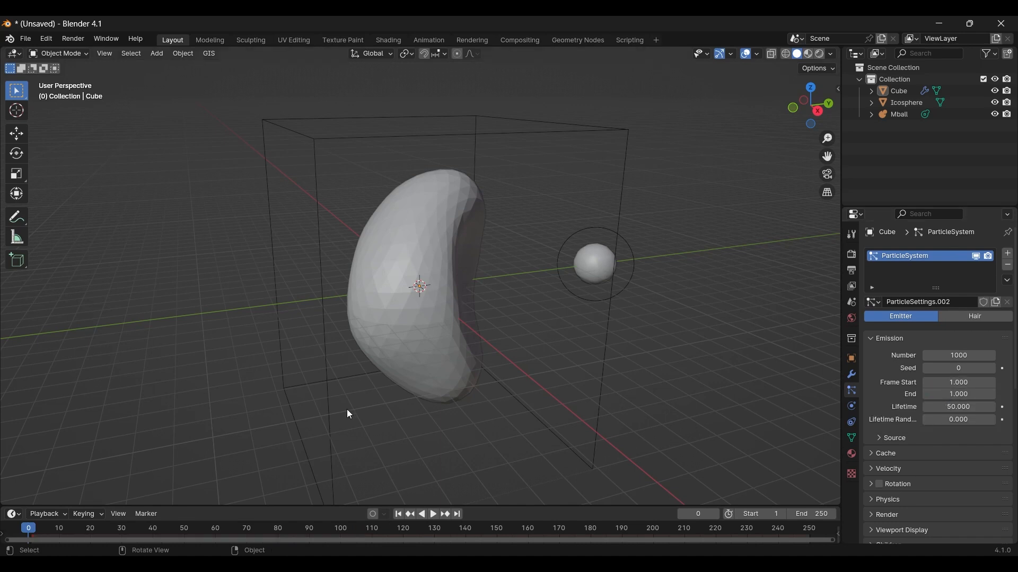
{"action": "key", "text": "space"}
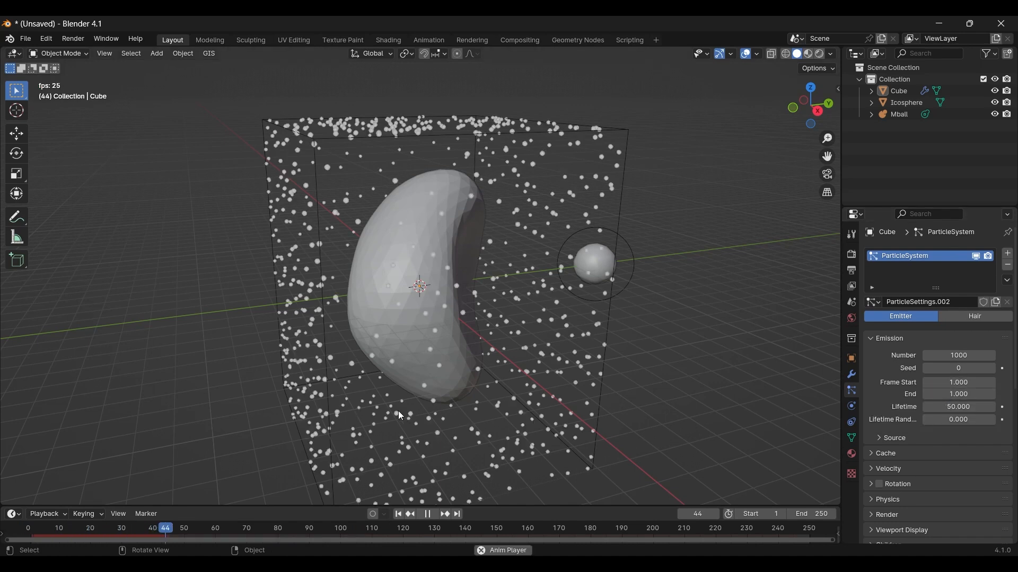
{"action": "key", "text": "space"}
Step: Make the particles emit from the cube's Volume and replay the animation from the start to inspect their distribution
{"action": "left_click", "coordinate": [882, 437]}
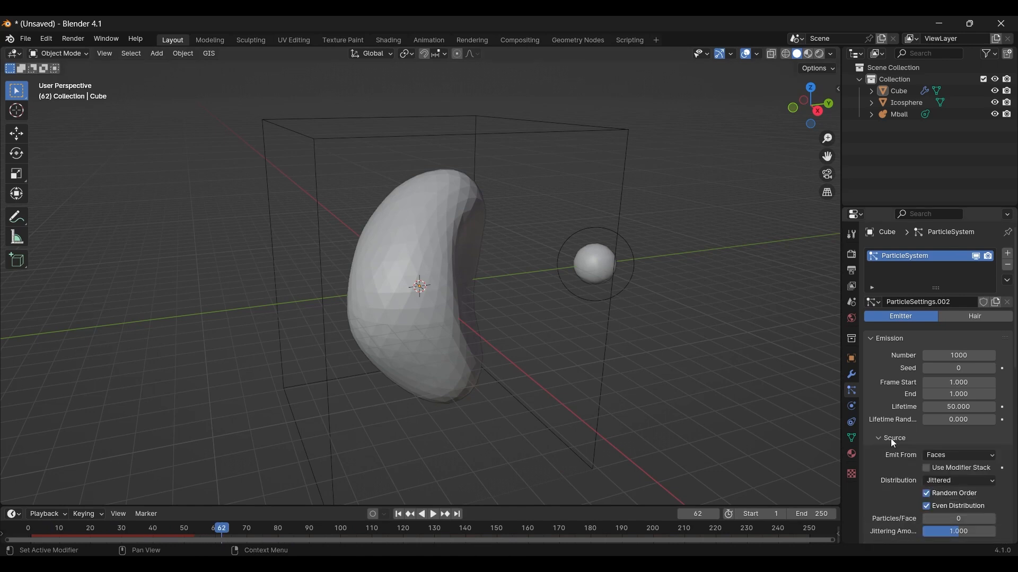
{"action": "scroll", "coordinate": [901, 430], "scroll_direction": "down", "scroll_amount": 2}
{"action": "left_click", "coordinate": [943, 408]}
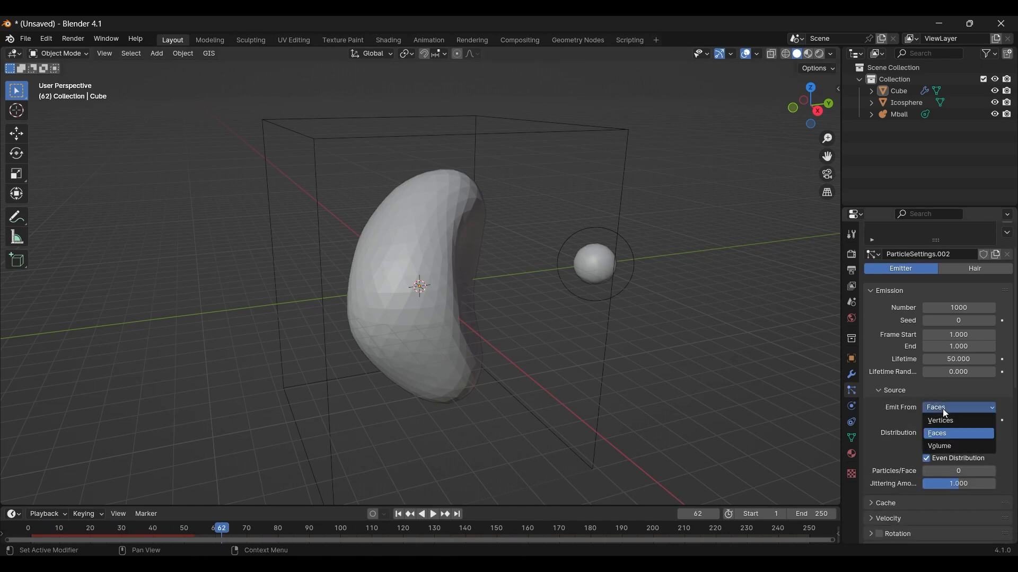
{"action": "left_click", "coordinate": [943, 445]}
{"action": "left_click_drag", "start_coordinate": [220, 527], "coordinate": [26, 528]}
{"action": "key", "text": "space"}
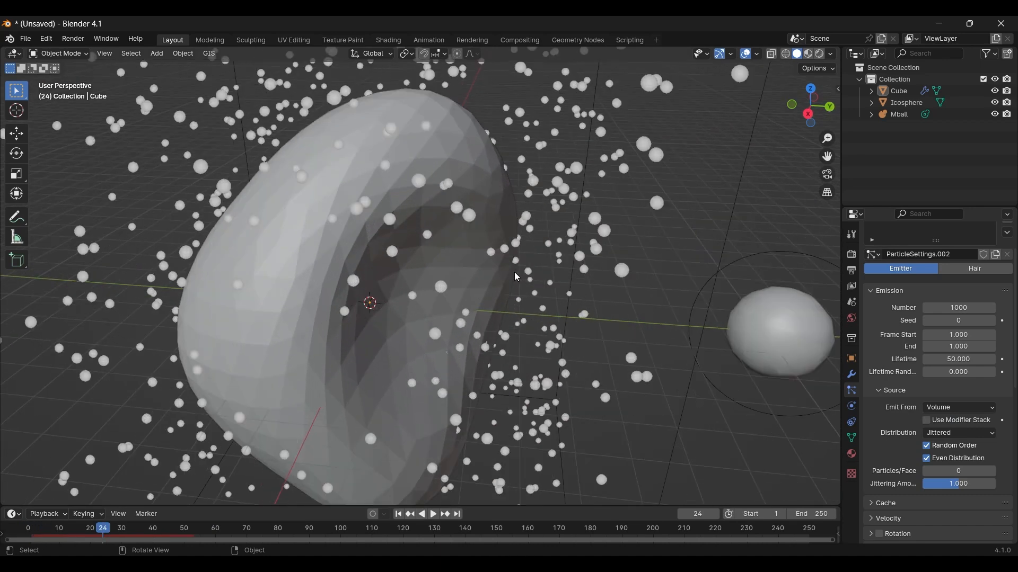
{"action": "middle_click_drag", "start_coordinate": [514, 273], "coordinate": [539, 265]}
{"action": "middle_click_drag", "start_coordinate": [727, 309], "coordinate": [388, 286], "text": "shift"}
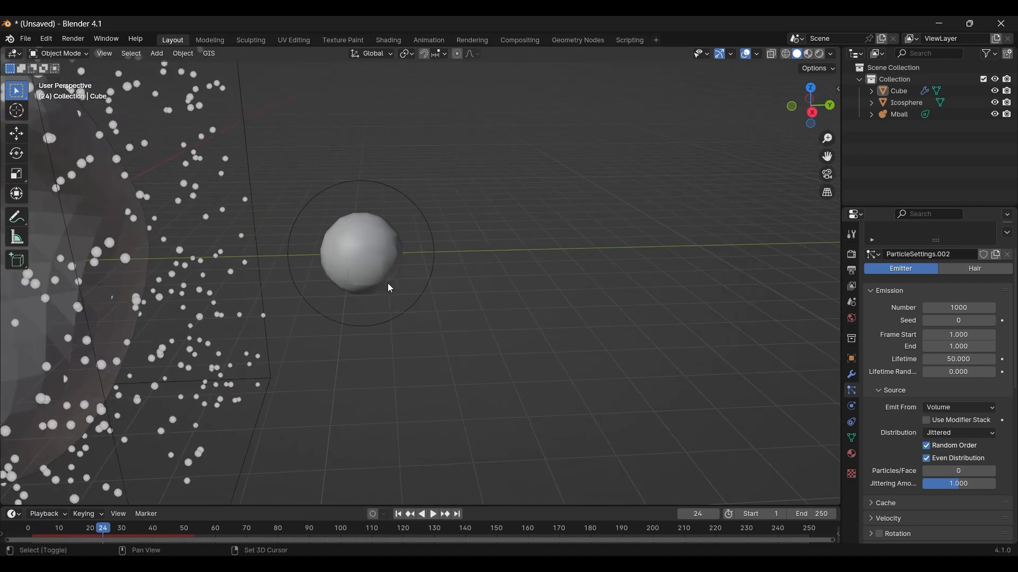
{"action": "middle_click_drag", "start_coordinate": [632, 308], "coordinate": [875, 318], "text": "shift"}
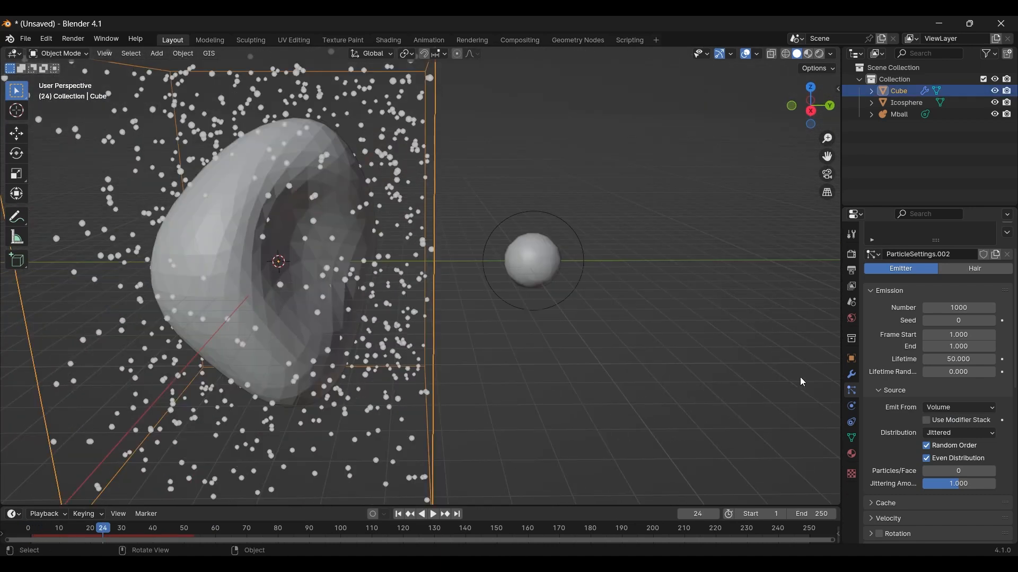
Step: Render the particles as Object, using the metaball as the instance object
{"action": "scroll", "coordinate": [904, 405], "scroll_direction": "down", "scroll_amount": 4}
{"action": "left_click", "coordinate": [872, 471]}
{"action": "scroll", "coordinate": [915, 450], "scroll_direction": "down", "scroll_amount": 4}
{"action": "left_click", "coordinate": [949, 391]}
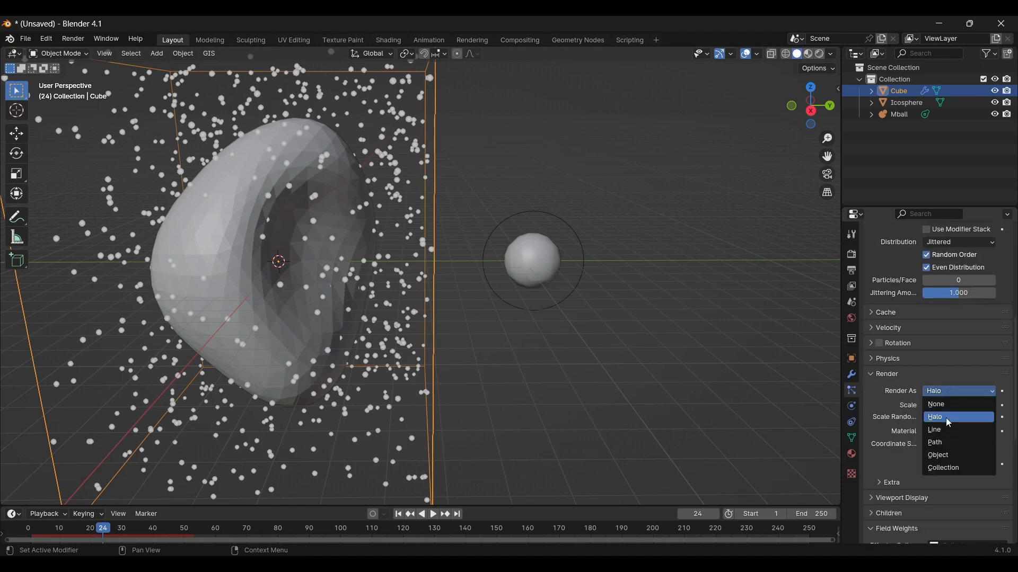
{"action": "left_click", "coordinate": [942, 456]}
{"action": "scroll", "coordinate": [941, 454], "scroll_direction": "down", "scroll_amount": 2}
{"action": "left_click", "coordinate": [990, 428]}
{"action": "left_click", "coordinate": [550, 262]}
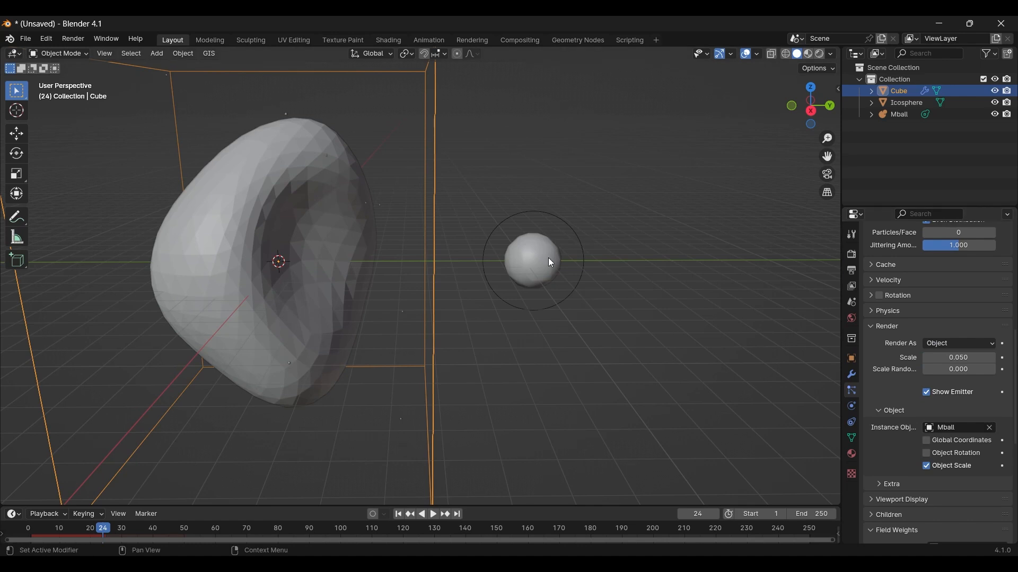
Step: Set the particle render scale to 0.370 and the scale randomness to 0.257
{"action": "scroll", "coordinate": [911, 413], "scroll_direction": "down", "scroll_amount": 2}
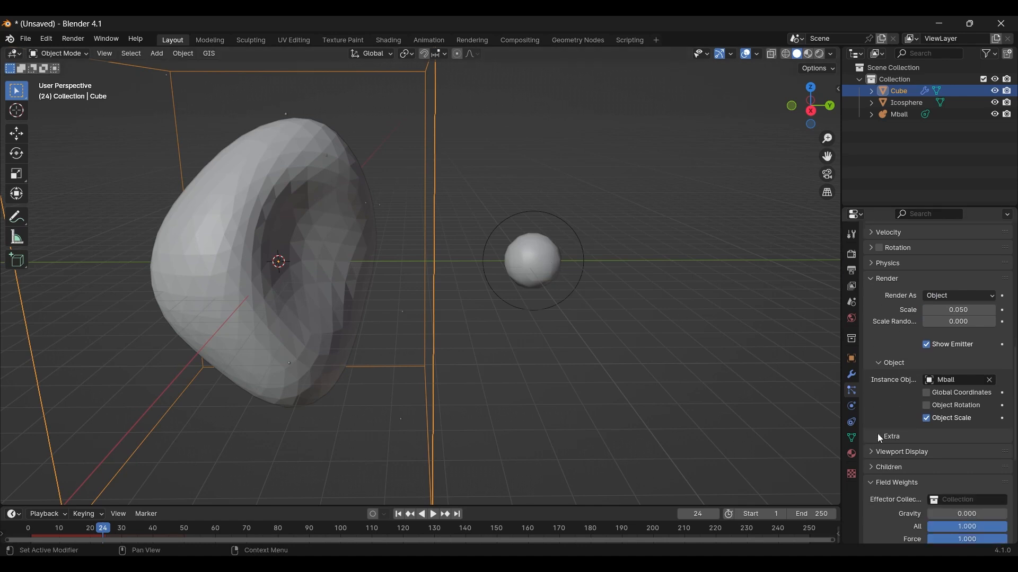
{"action": "left_click", "coordinate": [879, 436]}
{"action": "left_click", "coordinate": [879, 436]}
{"action": "left_click_drag", "start_coordinate": [951, 310], "coordinate": [972, 311]}
{"action": "scroll", "coordinate": [452, 313], "scroll_direction": "down", "scroll_amount": 2}
{"action": "middle_click_drag", "start_coordinate": [452, 312], "coordinate": [497, 333], "text": "shift"}
{"action": "scroll", "coordinate": [898, 366], "scroll_direction": "up", "scroll_amount": 3}
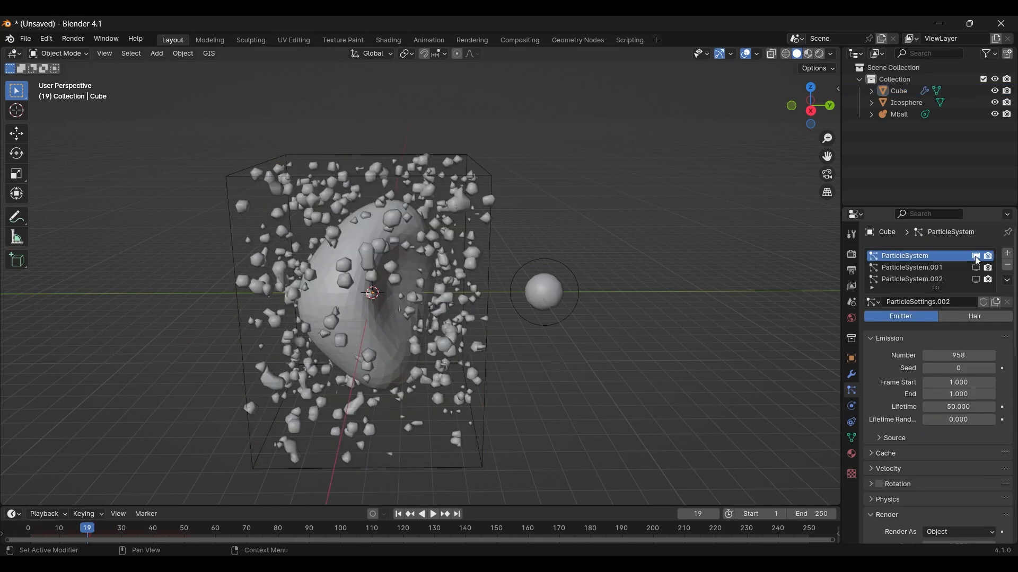
Step: Show each of the cube's three particle systems on its own in the viewport to compare their metaball sizes
{"action": "left_click", "coordinate": [975, 256]}
{"action": "left_click", "coordinate": [975, 256]}
{"action": "left_click", "coordinate": [974, 256]}
{"action": "left_click", "coordinate": [975, 267]}
{"action": "left_click", "coordinate": [976, 268]}
{"action": "left_click", "coordinate": [976, 280]}
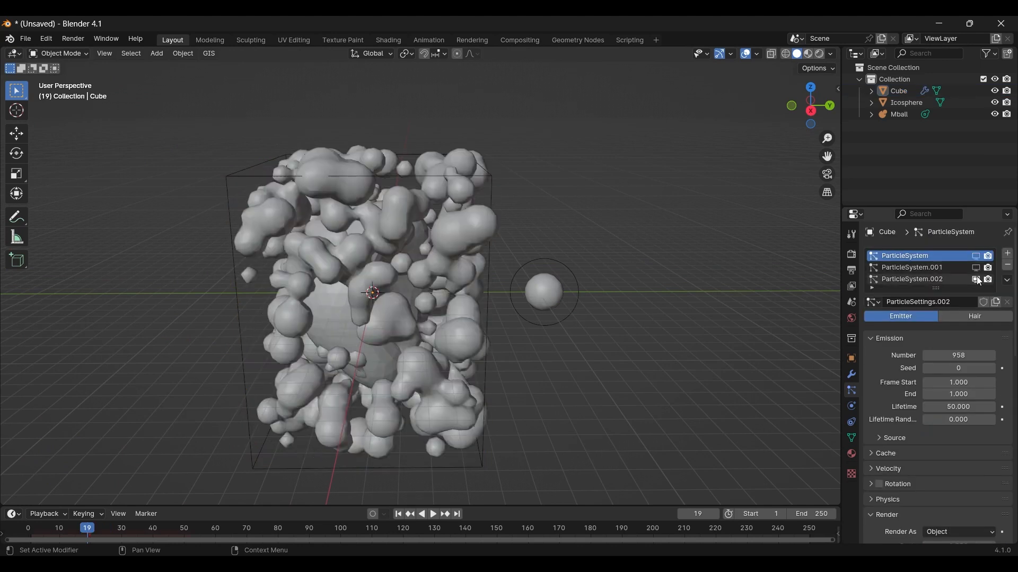
{"action": "left_click", "coordinate": [976, 279]}
Step: Display all three particle systems together in the viewport and look over the combined metaballs
{"action": "left_click", "coordinate": [976, 256]}
{"action": "left_click", "coordinate": [976, 268]}
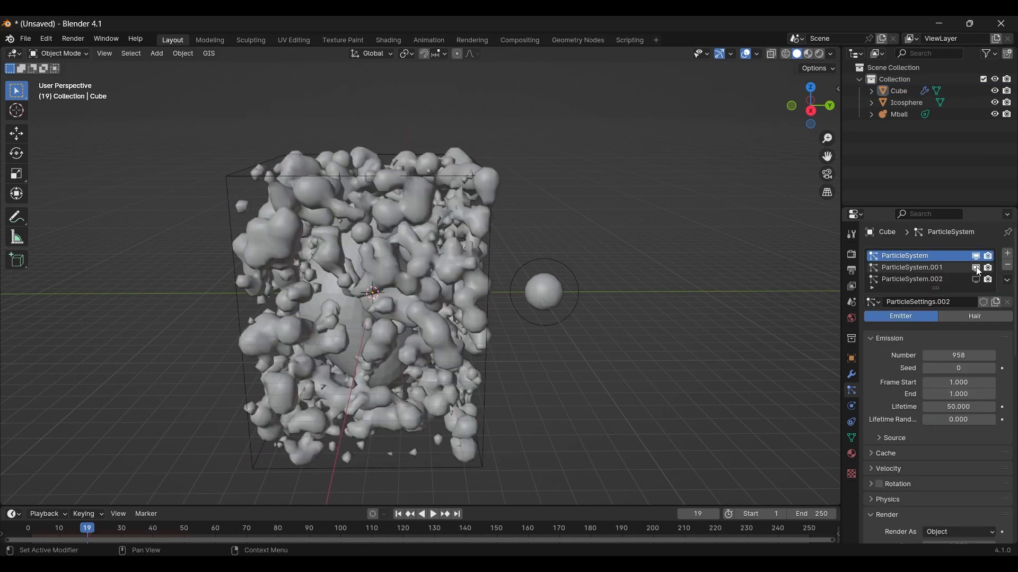
{"action": "left_click", "coordinate": [976, 280]}
{"action": "middle_click_drag", "start_coordinate": [401, 409], "coordinate": [606, 339]}
{"action": "left_click", "coordinate": [850, 374]}
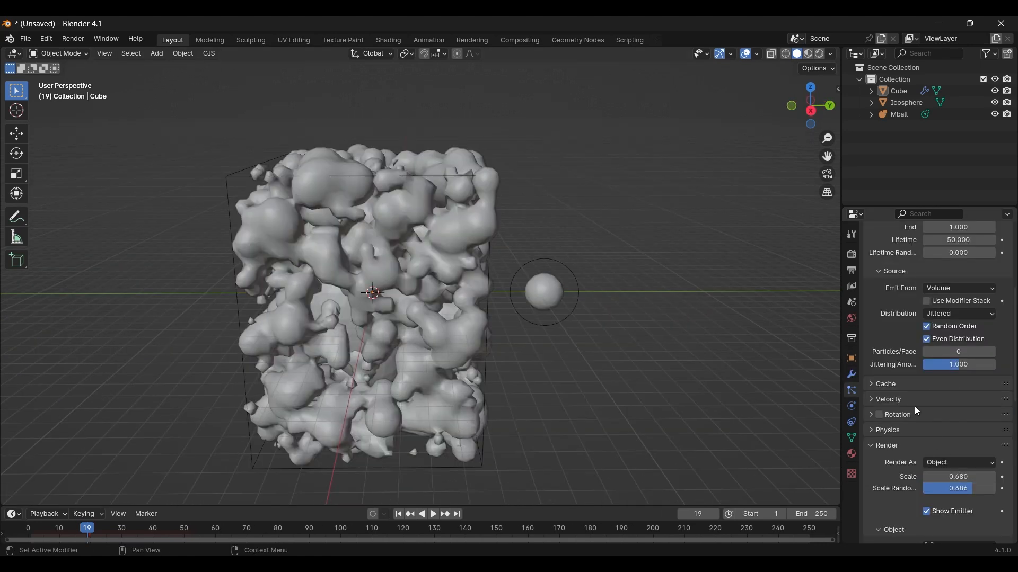
Step: Review the emission and render settings of the cube's first two particle systems
{"action": "scroll", "coordinate": [892, 337], "scroll_direction": "up", "scroll_amount": 8}
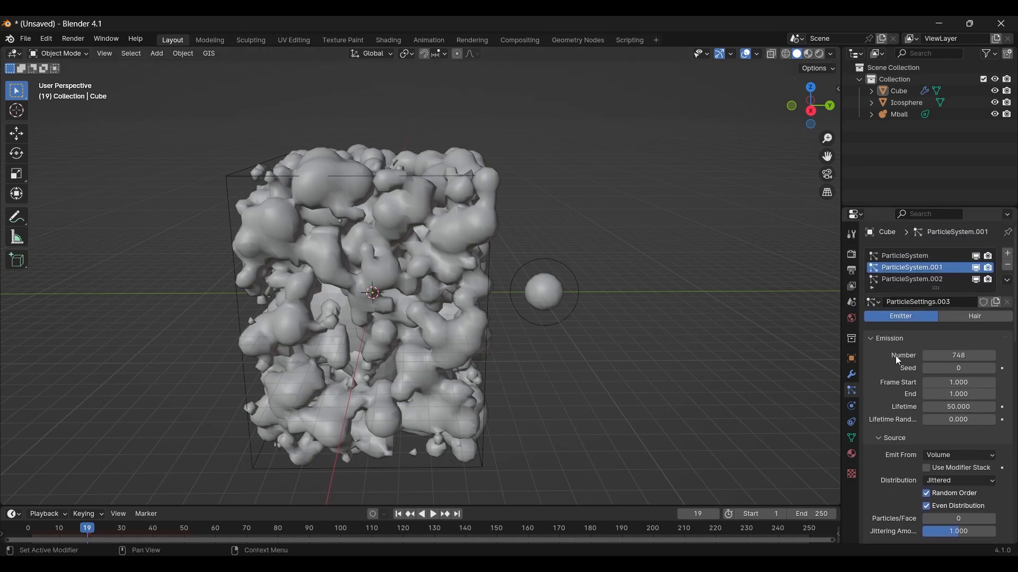
{"action": "scroll", "coordinate": [895, 404], "scroll_direction": "down", "scroll_amount": 3}
{"action": "left_click", "coordinate": [880, 366]}
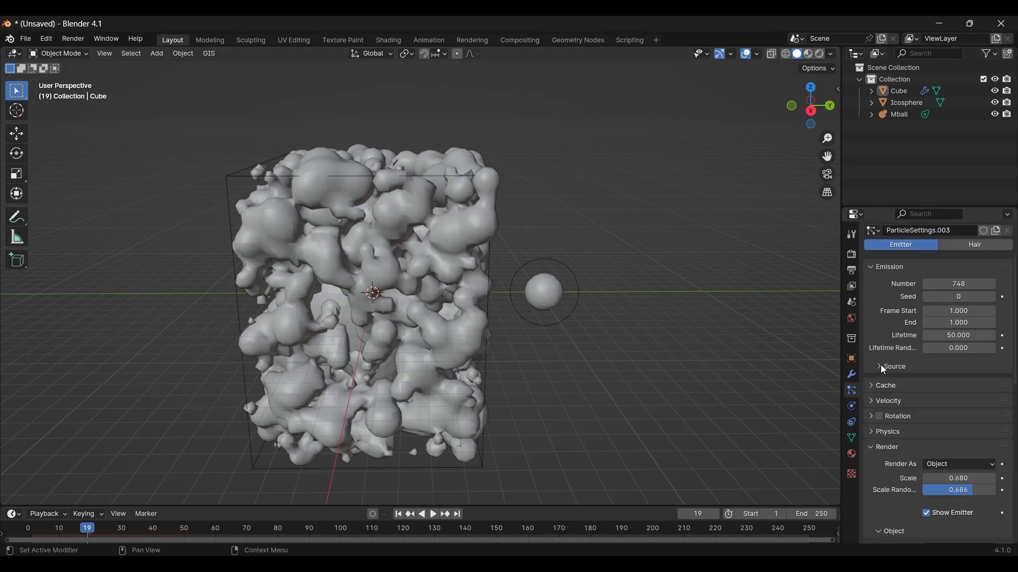
{"action": "scroll", "coordinate": [888, 393], "scroll_direction": "up", "scroll_amount": 3}
{"action": "scroll", "coordinate": [888, 392], "scroll_direction": "down", "scroll_amount": 2}
{"action": "scroll", "coordinate": [888, 392], "scroll_direction": "up", "scroll_amount": 2}
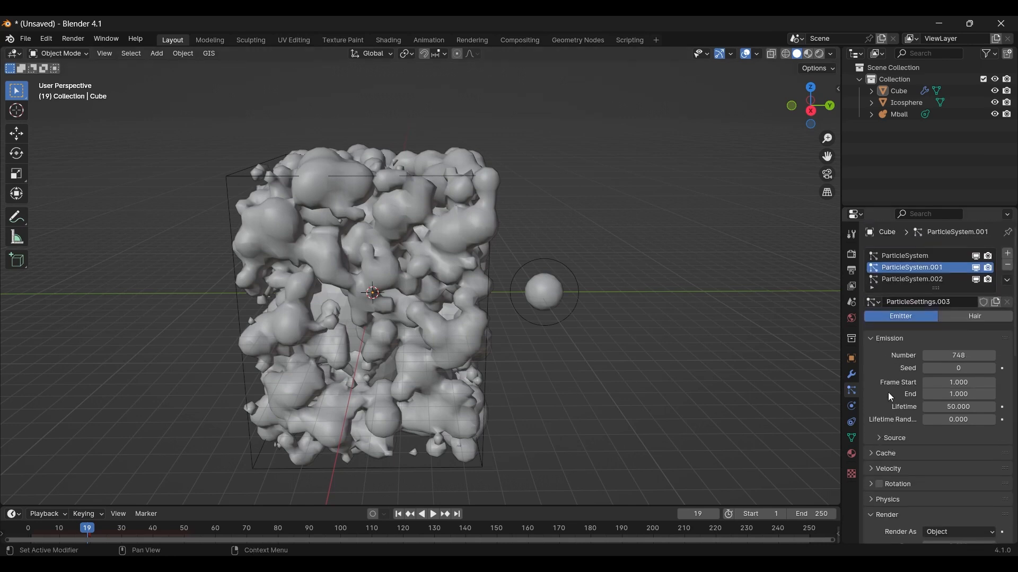
{"action": "left_click", "coordinate": [902, 256]}
{"action": "scroll", "coordinate": [914, 358], "scroll_direction": "down", "scroll_amount": 4}
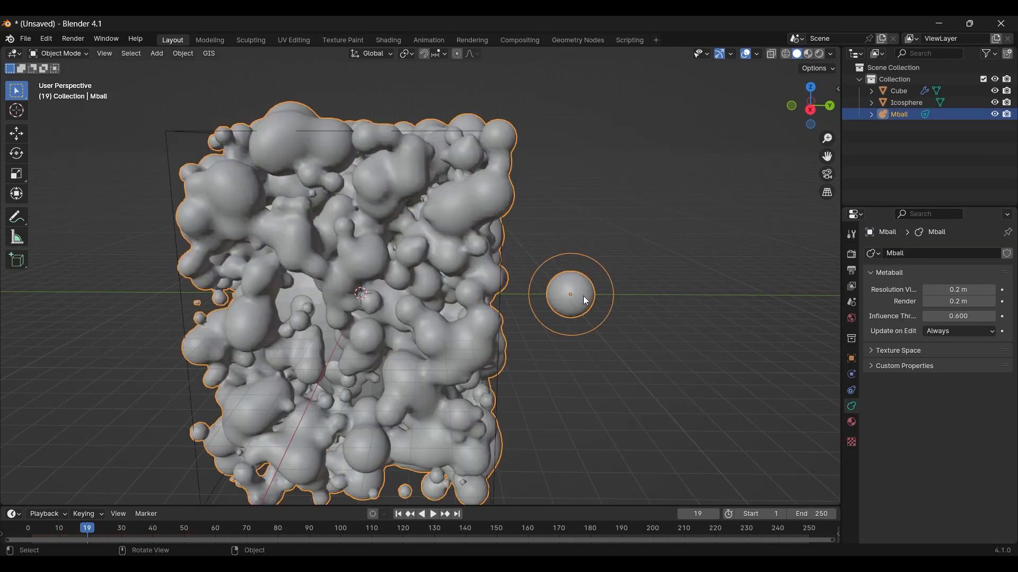
Step: Convert the metaball object with its particle-generated blobs to a mesh
{"action": "right_click", "coordinate": [583, 296]}
{"action": "mouse_move", "coordinate": [583, 296]}
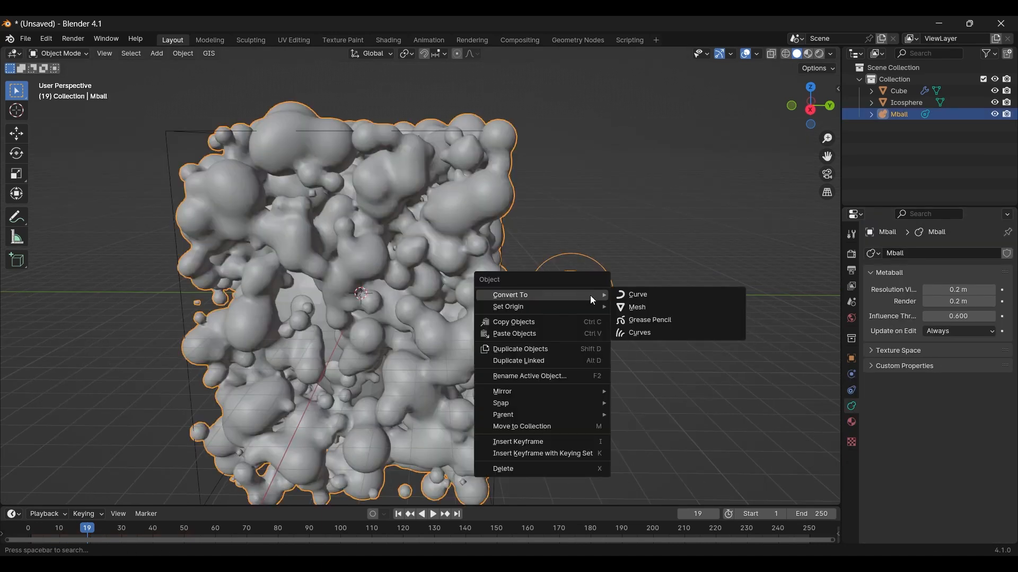
{"action": "left_click", "coordinate": [636, 308]}
{"action": "scroll", "coordinate": [579, 335], "scroll_direction": "down", "scroll_amount": 4}
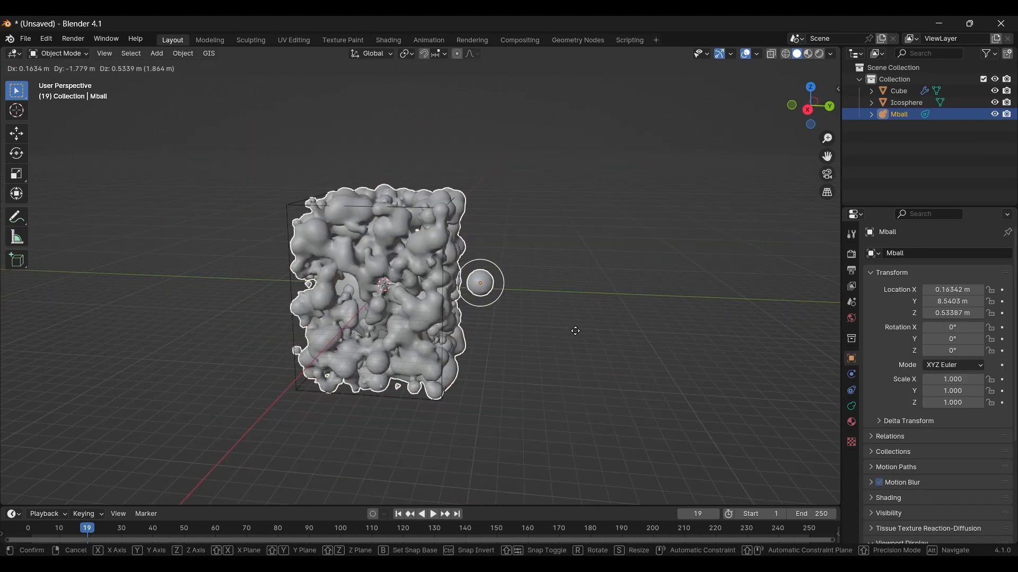
{"action": "scroll", "coordinate": [510, 300], "scroll_direction": "up", "scroll_amount": 3}
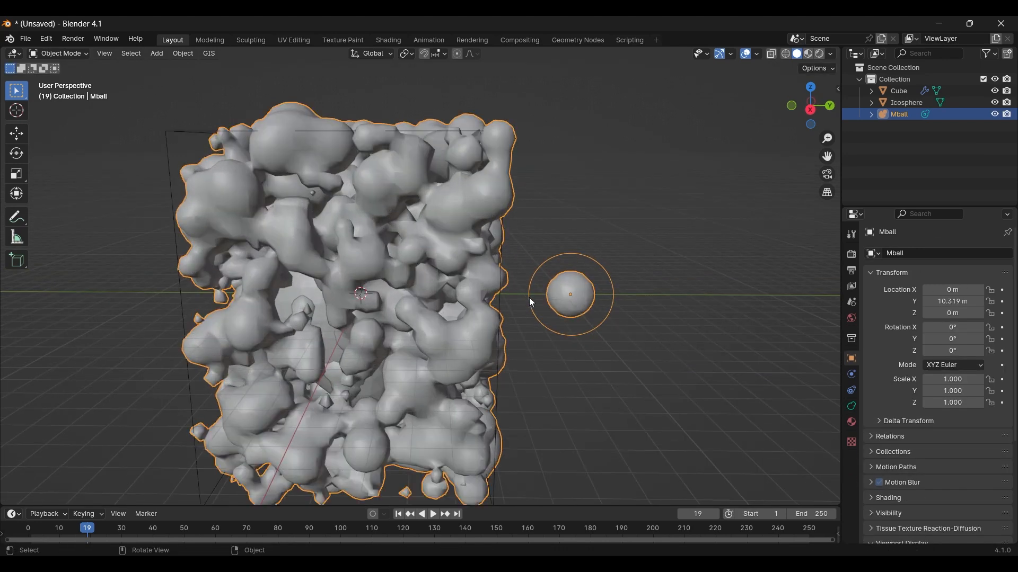
Step: Set the metaball's viewport resolution to 0.2 m
{"action": "left_click", "coordinate": [852, 406]}
{"action": "left_click", "coordinate": [851, 422]}
{"action": "left_click", "coordinate": [851, 406]}
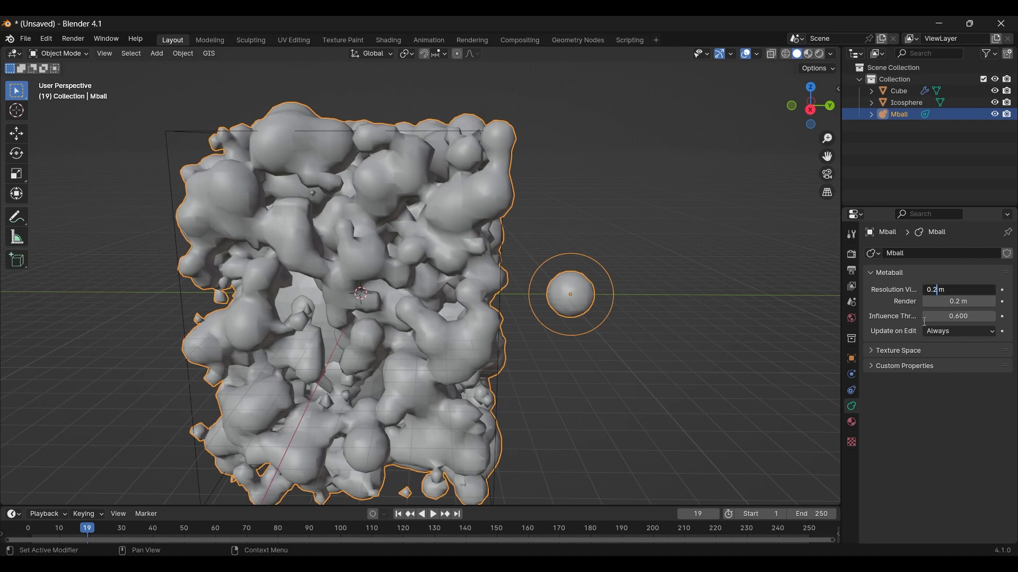
{"action": "key", "text": "Return"}
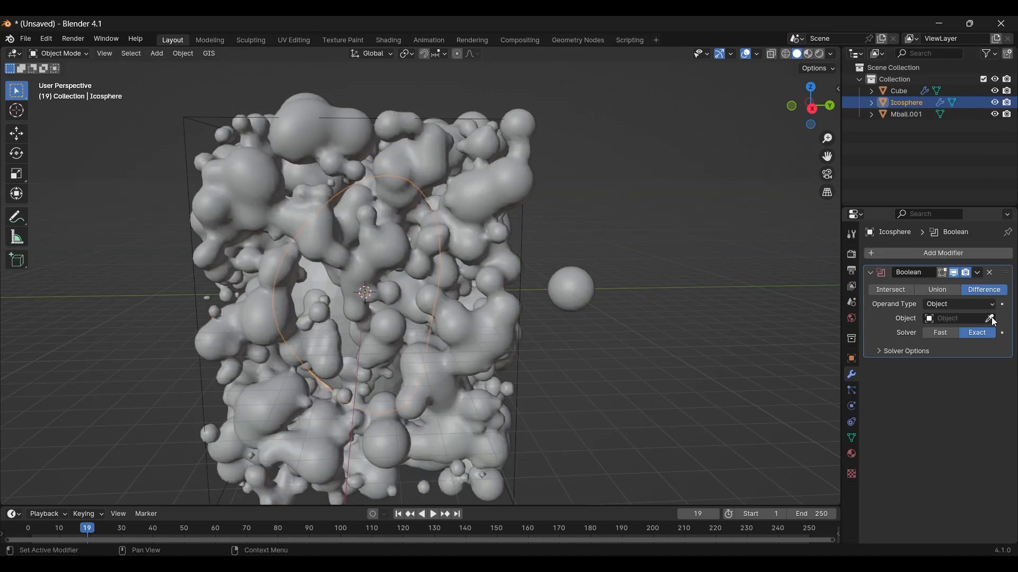
Step: Subtract Mball.001 from the icosphere with a Boolean Difference modifier and hide Mball.001
{"action": "left_click", "coordinate": [989, 319]}
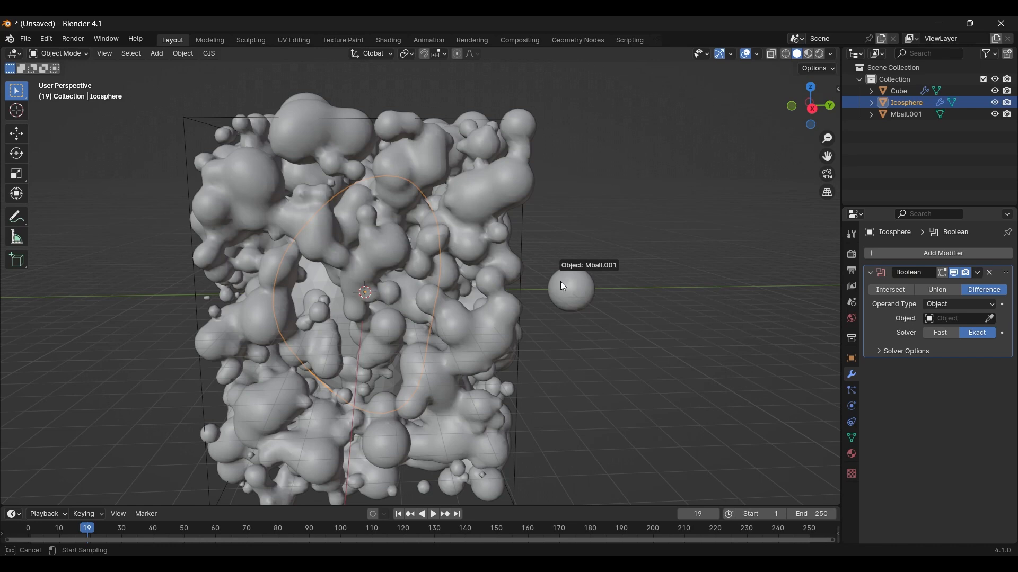
{"action": "left_click", "coordinate": [548, 301]}
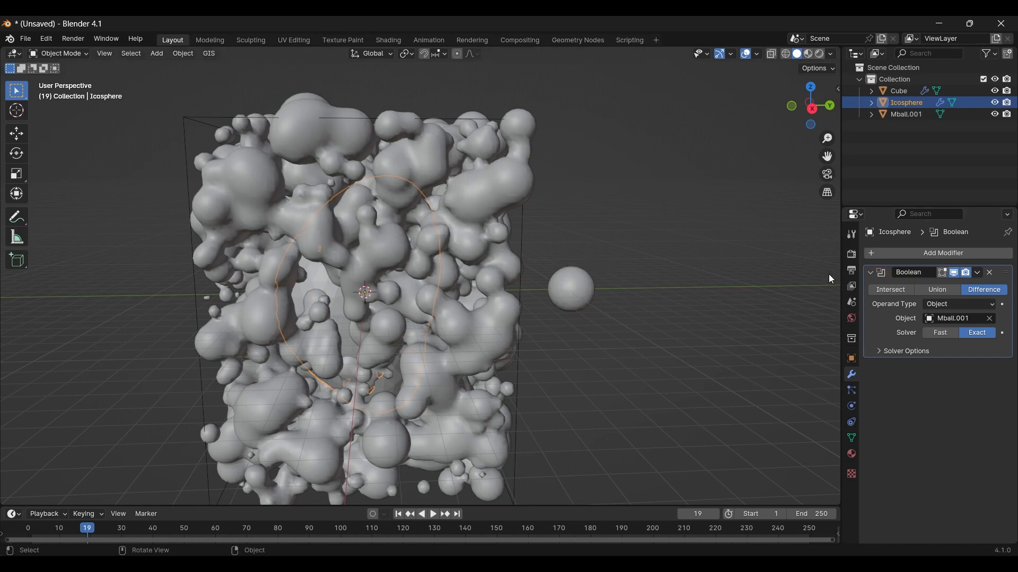
{"action": "left_click", "coordinate": [995, 114]}
{"action": "middle_click_drag", "start_coordinate": [427, 301], "coordinate": [769, 286]}
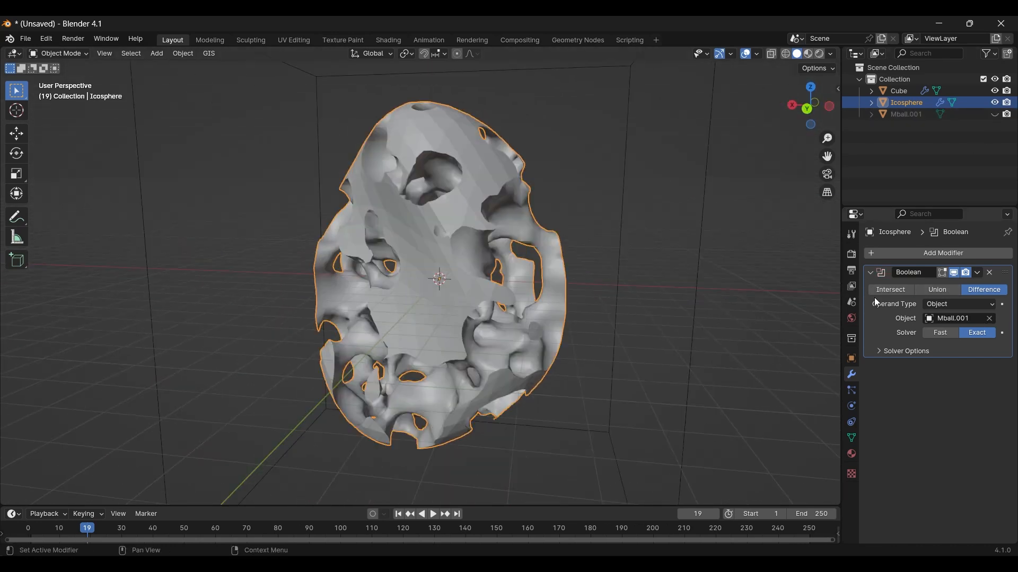
Step: Apply the icosphere's Boolean modifier and add a Subdivision Surface modifier
{"action": "left_click", "coordinate": [977, 273]}
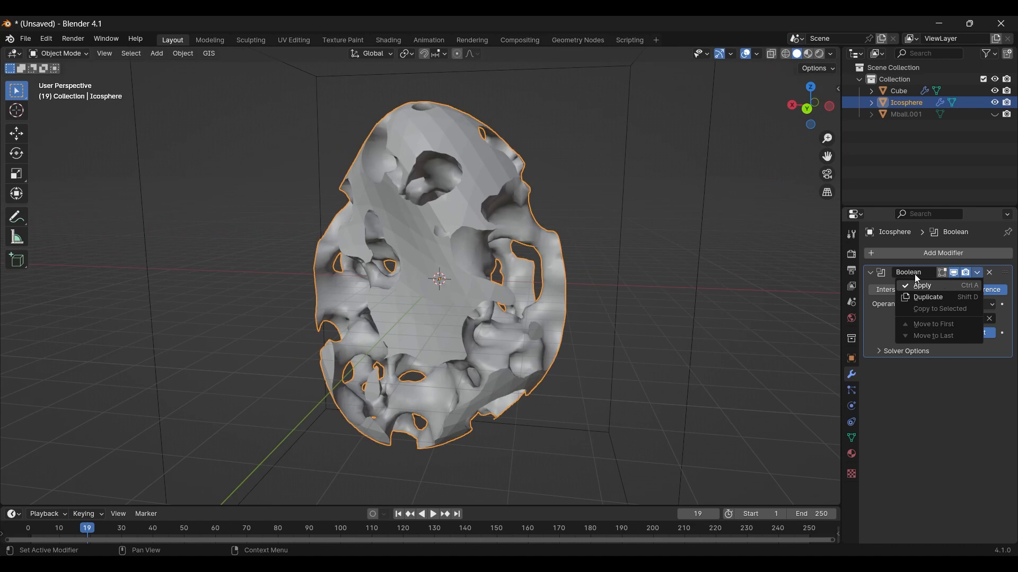
{"action": "left_click", "coordinate": [922, 285]}
{"action": "left_click", "coordinate": [901, 253]}
{"action": "mouse_move", "coordinate": [890, 258]}
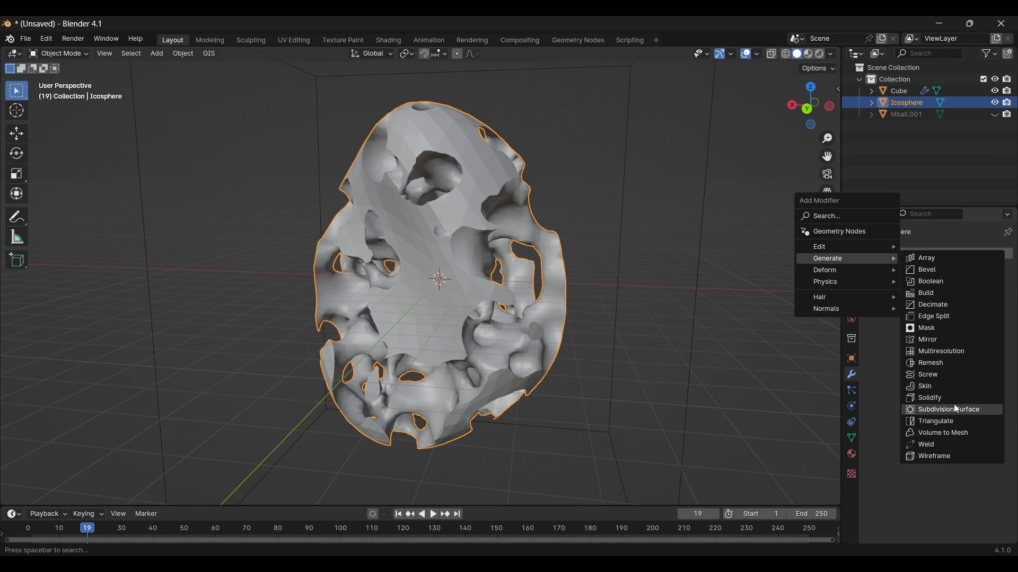
{"action": "left_click", "coordinate": [955, 409]}
Step: Sculpt relief around a crater on the rock with the Clay Strips brush and carve grooves beside it with the Crease brush
{"action": "middle_click_drag", "start_coordinate": [583, 276], "coordinate": [501, 260]}
{"action": "middle_click_drag", "start_coordinate": [556, 244], "coordinate": [364, 260]}
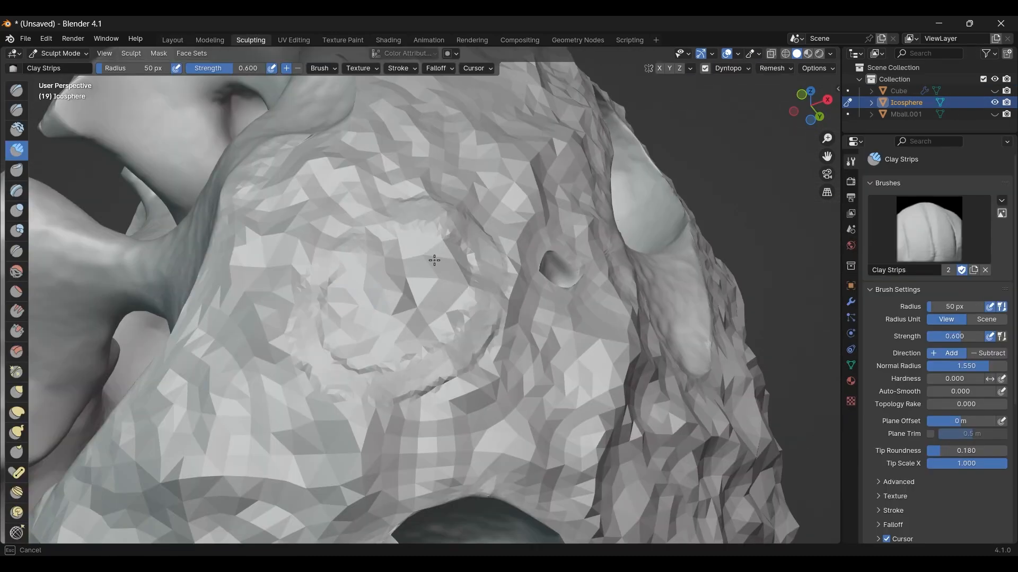
{"action": "mouse_move", "coordinate": [431, 262]}
{"action": "left_mouse_down"}
{"action": "mouse_move", "coordinate": [334, 286]}
{"action": "mouse_move", "coordinate": [403, 249]}
{"action": "mouse_move", "coordinate": [379, 283]}
{"action": "left_mouse_up"}
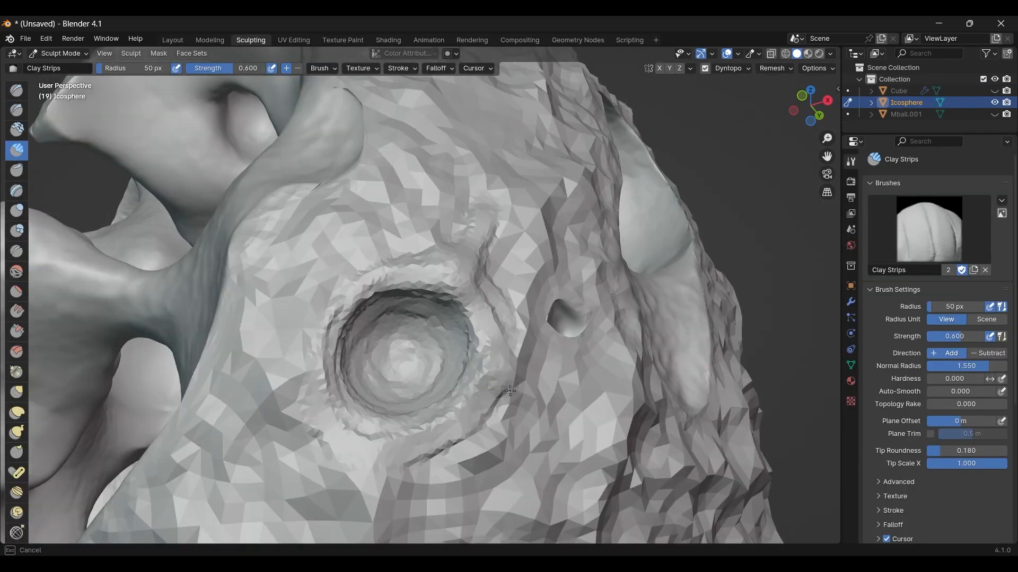
{"action": "mouse_move", "coordinate": [509, 371]}
{"action": "left_mouse_down"}
{"action": "mouse_move", "coordinate": [431, 477]}
{"action": "mouse_move", "coordinate": [382, 406]}
{"action": "left_mouse_up"}
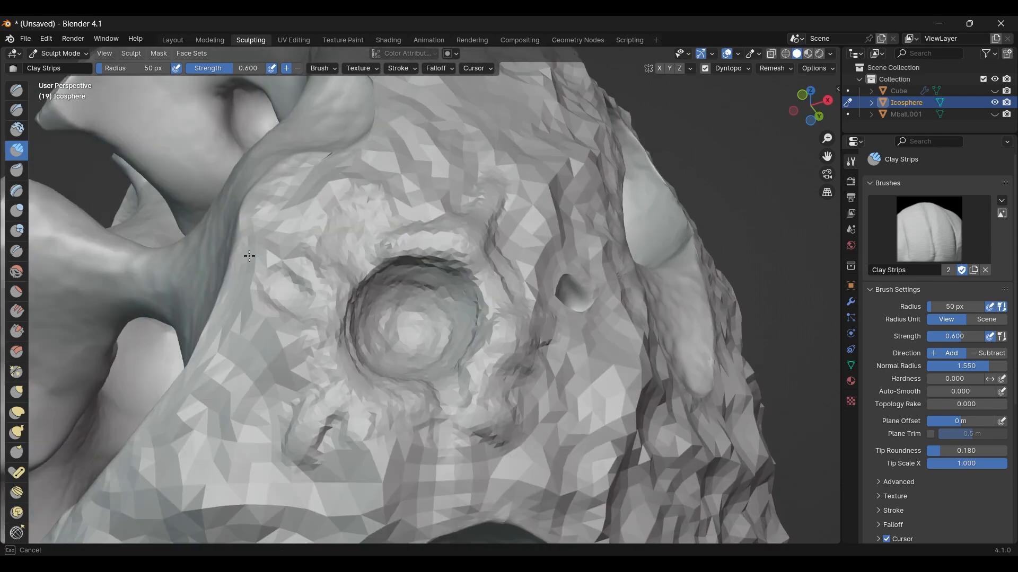
{"action": "key", "text": "shift+c"}
{"action": "scroll", "coordinate": [395, 368], "scroll_direction": "up", "scroll_amount": 3}
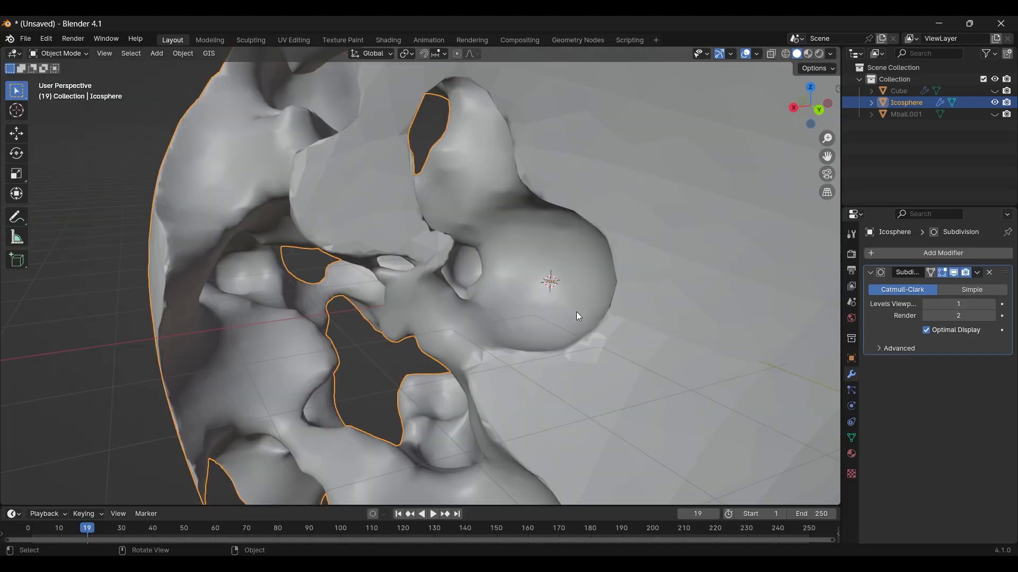
Step: Set the icosphere's subdivision viewport level to 3 and apply the modifier
{"action": "left_click", "coordinate": [992, 304]}
{"action": "middle_click_drag", "start_coordinate": [736, 302], "coordinate": [620, 297]}
{"action": "scroll", "coordinate": [626, 296], "scroll_direction": "up", "scroll_amount": 2}
{"action": "scroll", "coordinate": [752, 323], "scroll_direction": "down", "scroll_amount": 5}
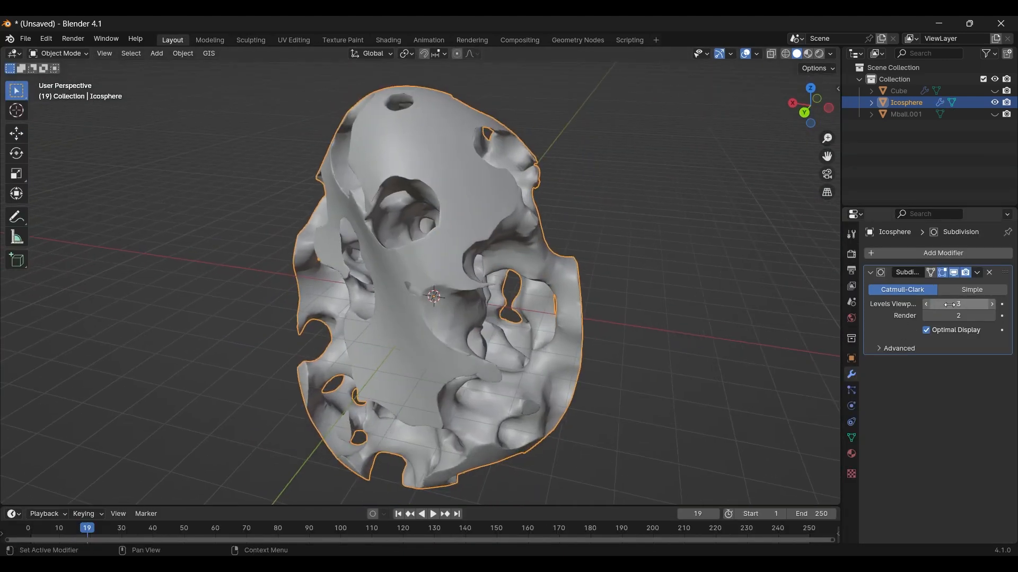
{"action": "key", "text": "ctrl+a"}
Step: Randomly select vertices of the icosphere with a ratio of 0.107 and a random seed of 1
{"action": "key", "text": "Tab"}
{"action": "middle_click_drag", "start_coordinate": [514, 263], "coordinate": [535, 160]}
{"action": "left_click", "coordinate": [165, 54]}
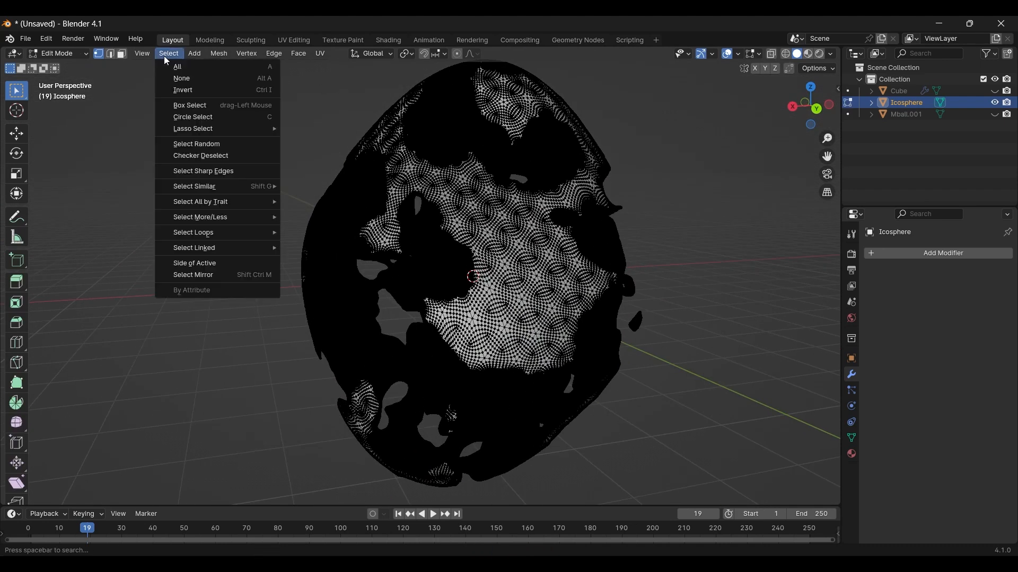
{"action": "left_click", "coordinate": [209, 144]}
{"action": "left_click_drag", "start_coordinate": [150, 466], "coordinate": [115, 466]}
{"action": "middle_click_drag", "start_coordinate": [530, 239], "coordinate": [657, 334]}
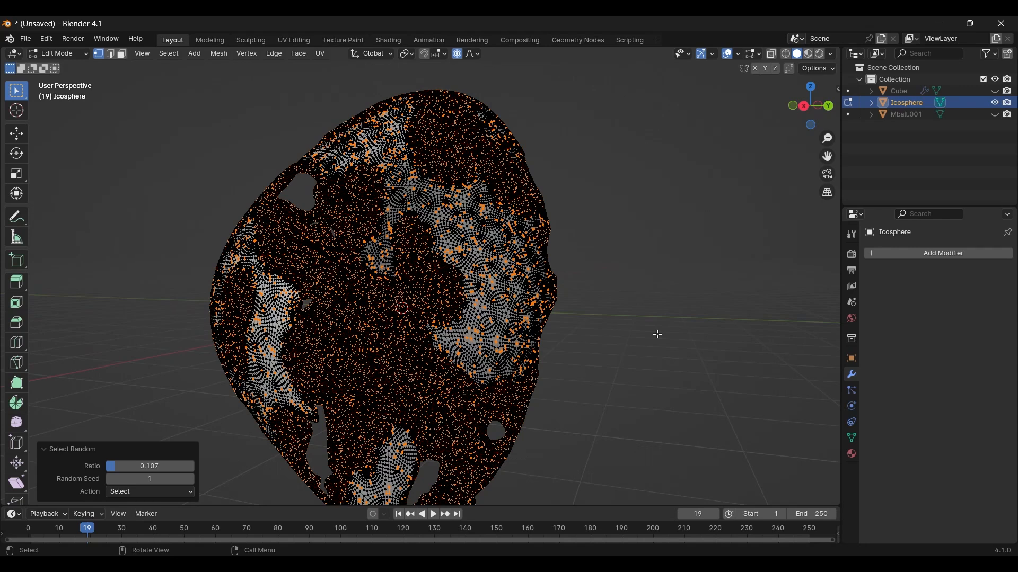
Step: Scale the selected vertices to about 0.96 using smooth proportional editing with a size of about 0.39
{"action": "key", "text": "s"}
{"action": "scroll", "coordinate": [657, 333], "scroll_direction": "up", "scroll_amount": 8}
{"action": "scroll", "coordinate": [657, 333], "scroll_direction": "up", "scroll_amount": 6}
{"action": "scroll", "coordinate": [651, 332], "scroll_direction": "up", "scroll_amount": 4}
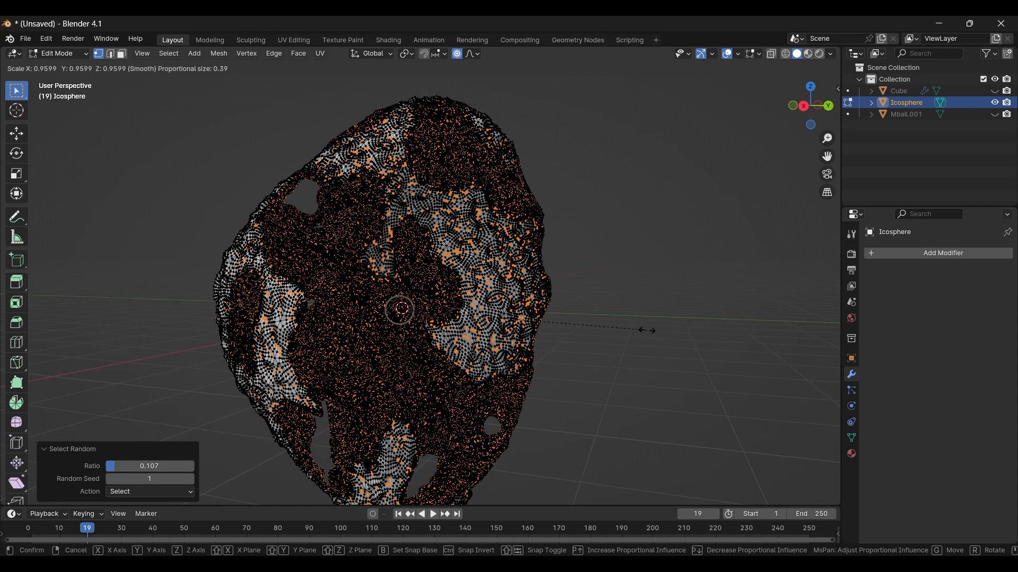
{"action": "left_click", "coordinate": [648, 331]}
{"action": "key", "text": "Tab"}
Step: Apply smooth shading to the icosphere, keeping sharp edges
{"action": "scroll", "coordinate": [550, 279], "scroll_direction": "up", "scroll_amount": 3}
{"action": "middle_click_drag", "start_coordinate": [550, 279], "coordinate": [444, 236]}
{"action": "right_click", "coordinate": [482, 254]}
{"action": "left_click", "coordinate": [481, 254]}
{"action": "scroll", "coordinate": [481, 254], "scroll_direction": "down", "scroll_amount": 4}
Step: Switch the viewport to rendered shading and hide the overlays
{"action": "left_click", "coordinate": [819, 53]}
{"action": "left_click", "coordinate": [730, 54]}
{"action": "middle_click_drag", "start_coordinate": [461, 308], "coordinate": [522, 269]}
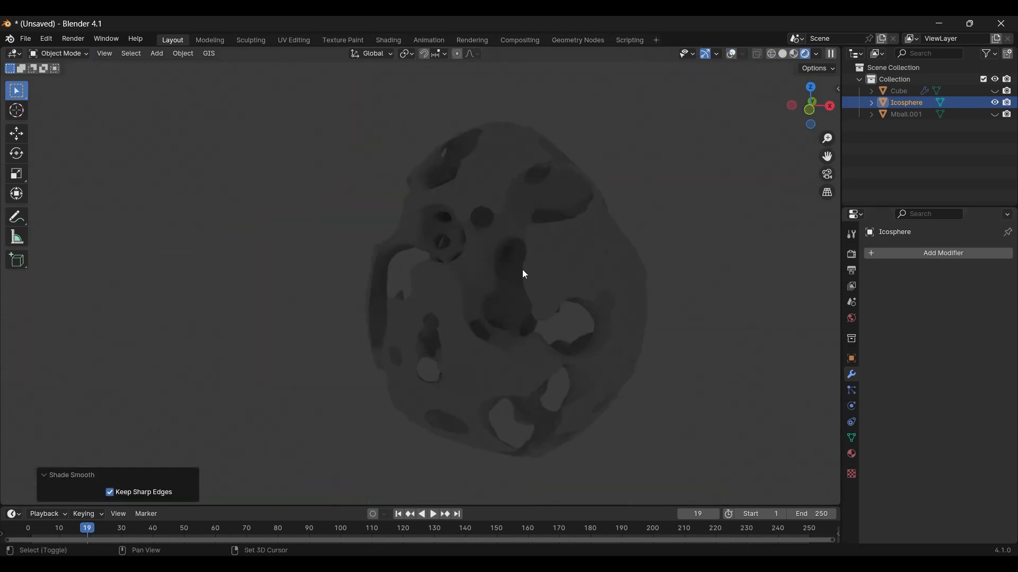
Step: Add a Sun light to the scene to illuminate the rock
{"action": "key", "text": "shift+a"}
{"action": "left_click", "coordinate": [573, 406]}
{"action": "middle_click_drag", "start_coordinate": [509, 323], "coordinate": [460, 305]}
{"action": "scroll", "coordinate": [460, 304], "scroll_direction": "up", "scroll_amount": 4}
Step: Set the world background color to black
{"action": "left_click", "coordinate": [852, 318]}
{"action": "left_click", "coordinate": [964, 325]}
{"action": "left_click_drag", "start_coordinate": [984, 221], "coordinate": [984, 233]}
{"action": "left_click", "coordinate": [731, 291]}
{"action": "middle_click_drag", "start_coordinate": [593, 297], "coordinate": [532, 301]}
{"action": "scroll", "coordinate": [540, 329], "scroll_direction": "down", "scroll_amount": 4}
{"action": "mouse_move", "coordinate": [545, 335]}
{"action": "middle_mouse_down"}
{"action": "mouse_move", "coordinate": [432, 352]}
{"action": "mouse_move", "coordinate": [520, 270]}
{"action": "mouse_move", "coordinate": [575, 318]}
{"action": "middle_mouse_up"}
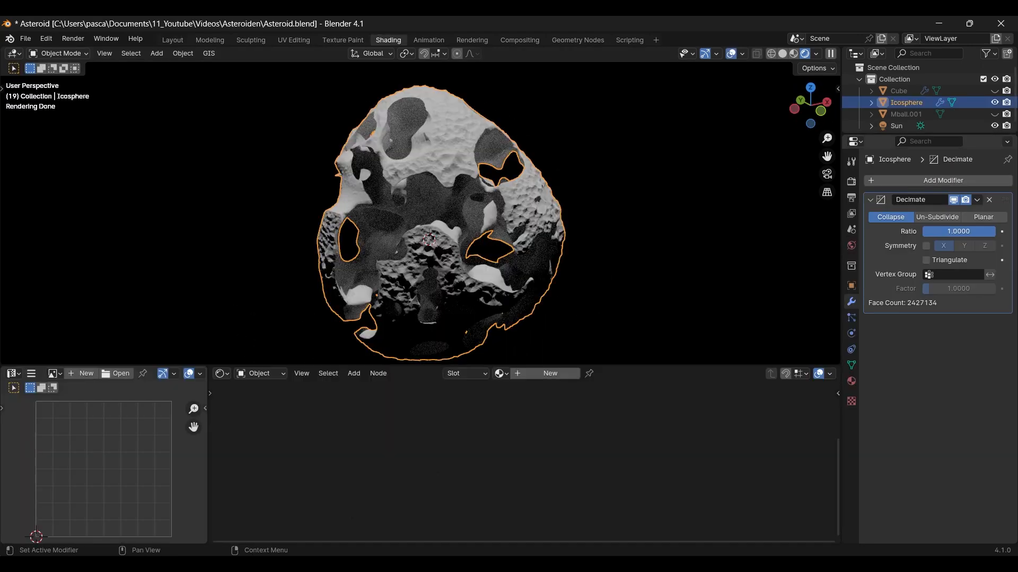
Step: Set the icosphere's Decimate ratio to 0.5 and apply the modifier
{"action": "left_click", "coordinate": [955, 231]}
{"action": "type", "text": "0.5"}
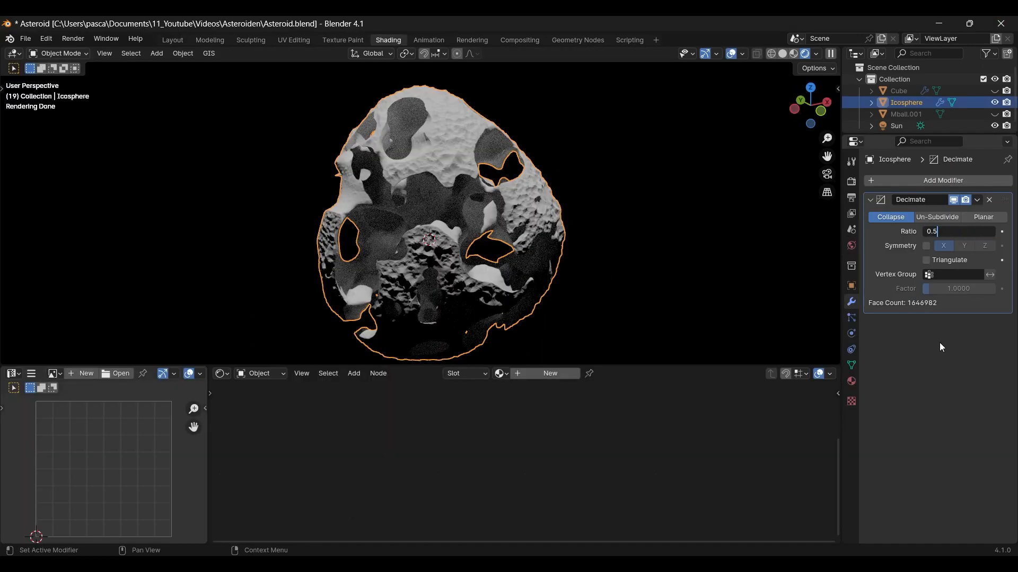
{"action": "key", "text": "Return"}
{"action": "left_click", "coordinate": [977, 200]}
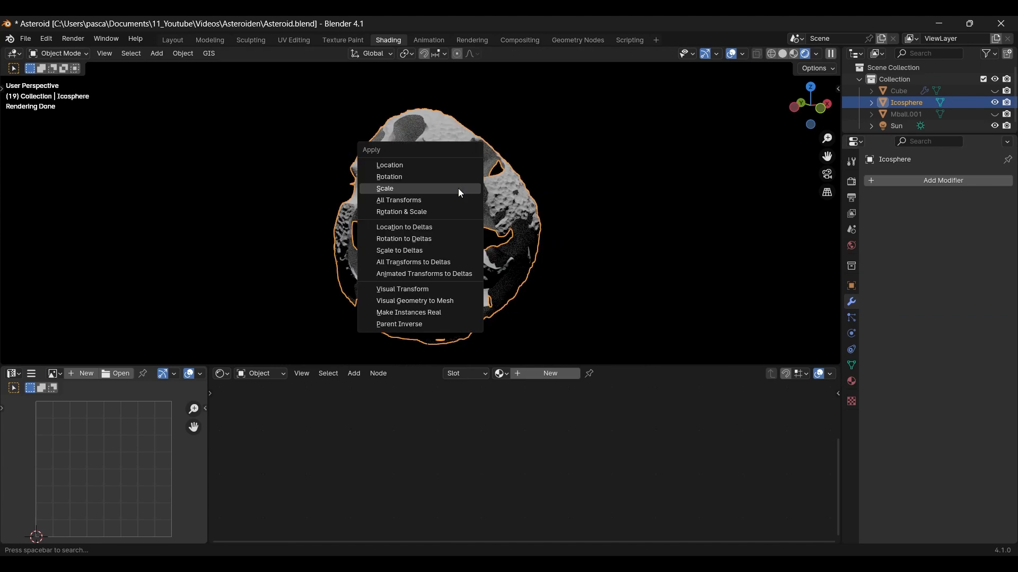
{"action": "left_click", "coordinate": [461, 187]}
Step: Unwrap the whole rock mesh with Cube Projection and scale up its UV map
{"action": "key", "text": "Tab"}
{"action": "key", "text": "u"}
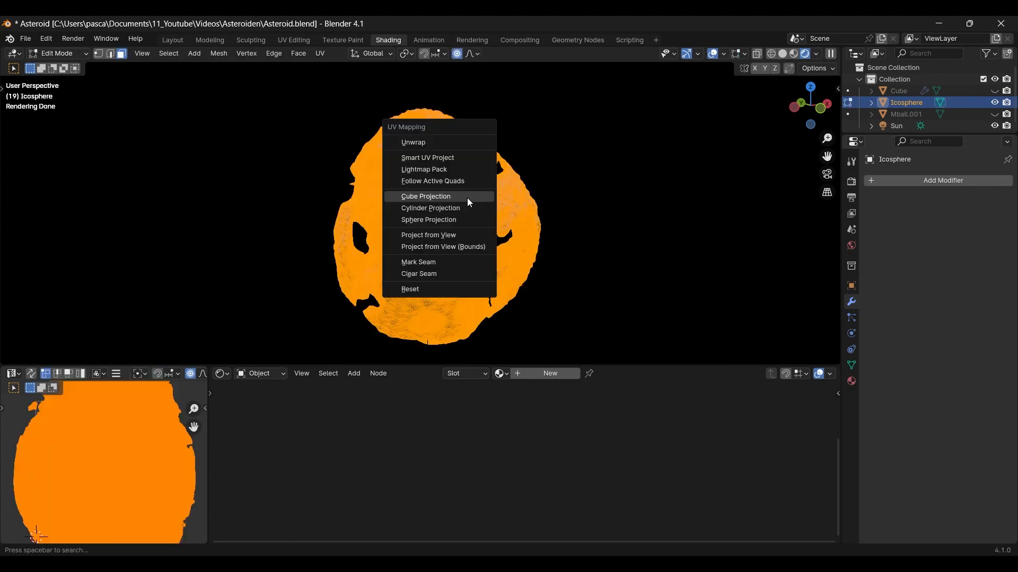
{"action": "left_click", "coordinate": [426, 196]}
{"action": "left_click", "coordinate": [92, 481]}
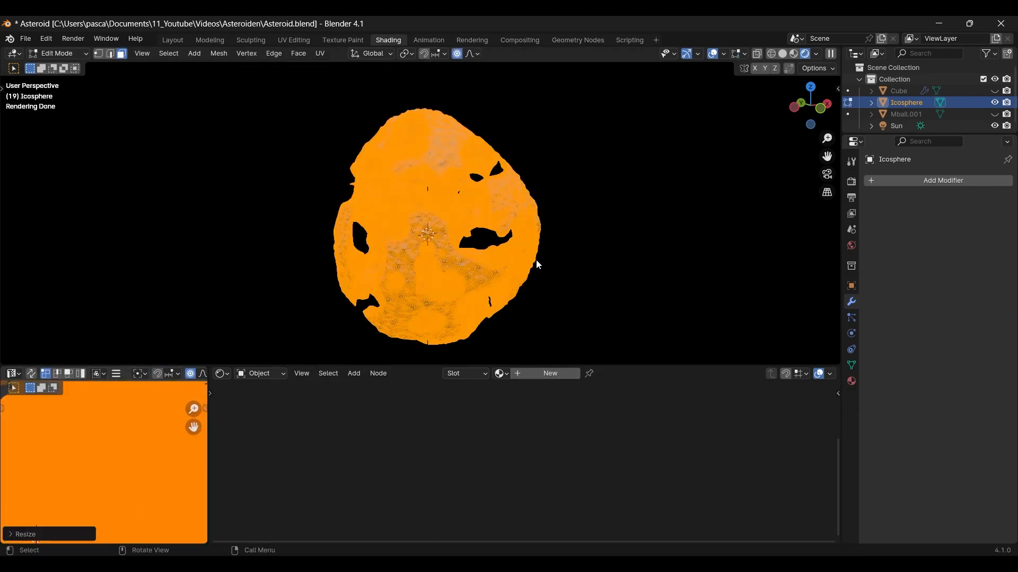
{"action": "key", "text": "Tab"}
Step: Create a material for the rock and load the Mossy Boulser albedo, normal and roughness textures through the Principled texture setup
{"action": "left_click", "coordinate": [546, 373]}
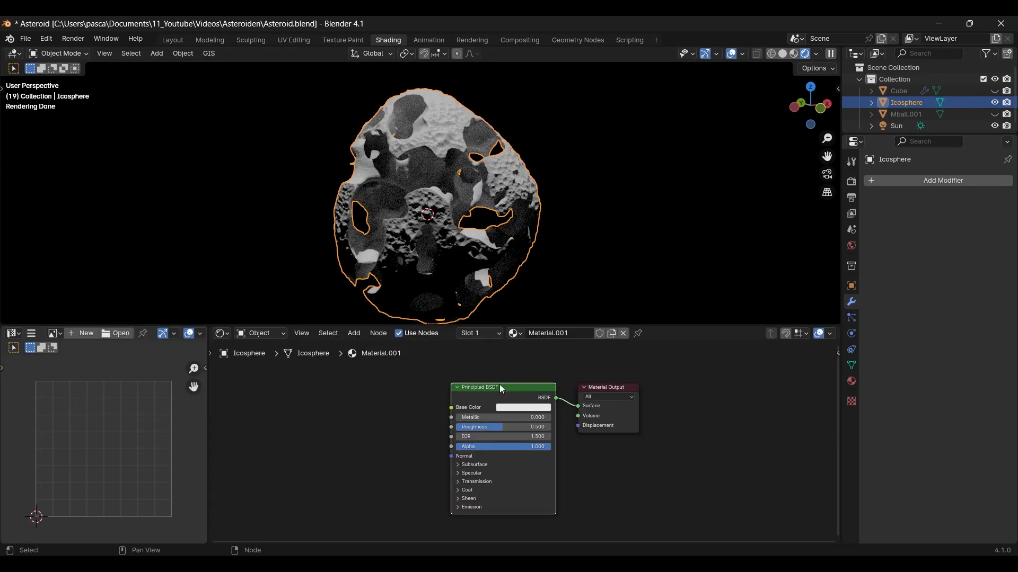
{"action": "key", "text": "ctrl+shift+t"}
{"action": "left_click", "coordinate": [351, 332], "text": "ctrl"}
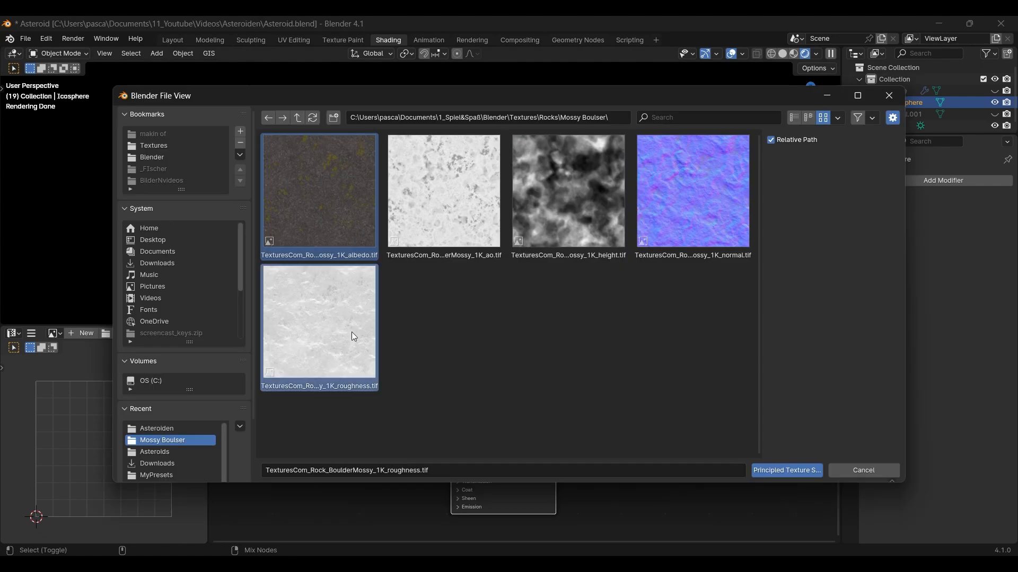
{"action": "left_click", "coordinate": [696, 227], "text": "ctrl"}
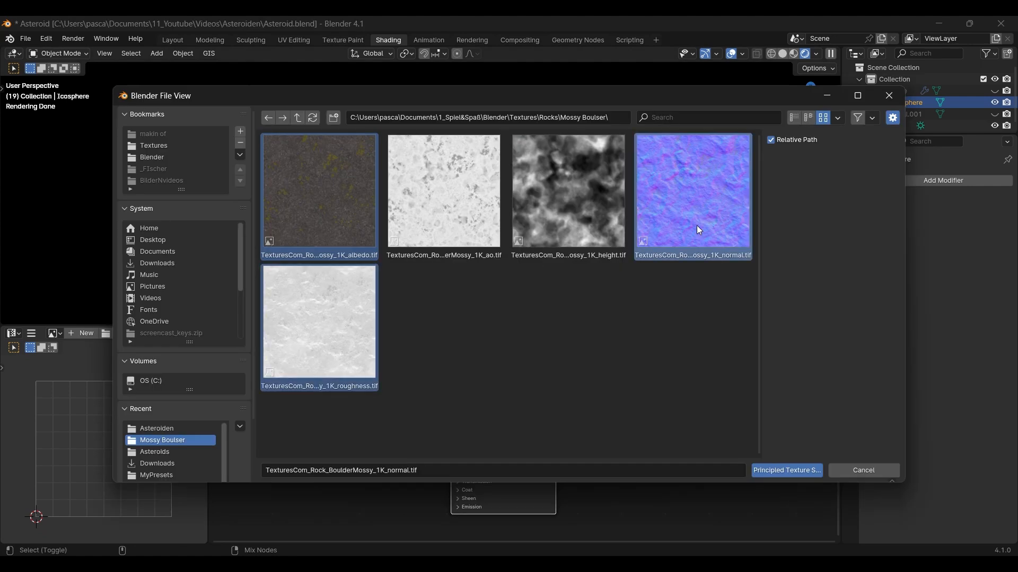
{"action": "left_click", "coordinate": [781, 467]}
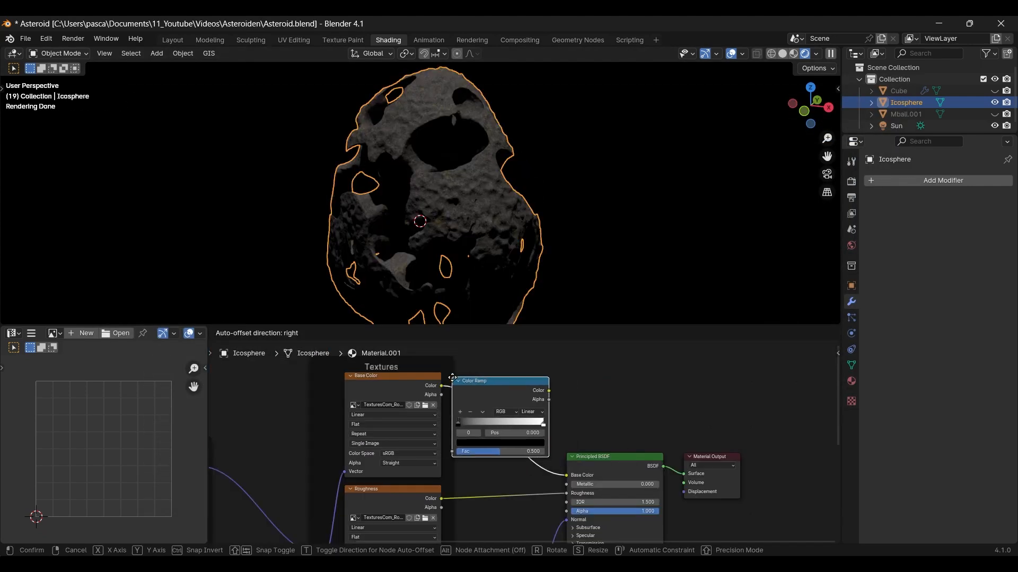
Step: Insert a Color Ramp between the base color texture and the Principled BSDF and change its stops to a dark-to-light grey gradient
{"action": "left_click", "coordinate": [482, 384]}
{"action": "scroll", "coordinate": [538, 442], "scroll_direction": "up", "scroll_amount": 2}
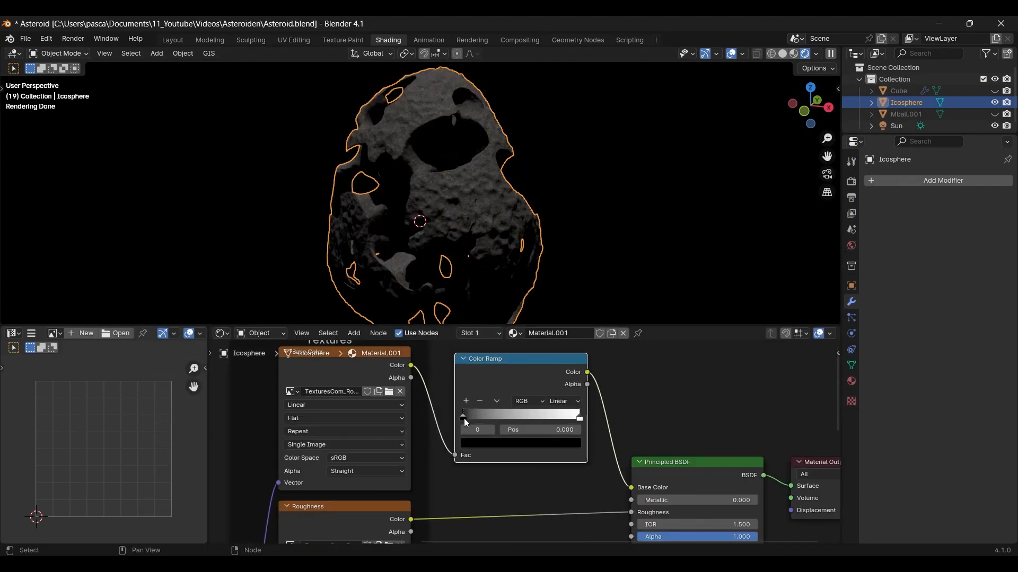
{"action": "left_click", "coordinate": [485, 447]}
{"action": "left_click_drag", "start_coordinate": [572, 364], "coordinate": [572, 340]}
{"action": "left_click", "coordinate": [581, 419]}
{"action": "left_click", "coordinate": [554, 443]}
{"action": "left_click_drag", "start_coordinate": [572, 281], "coordinate": [571, 342]}
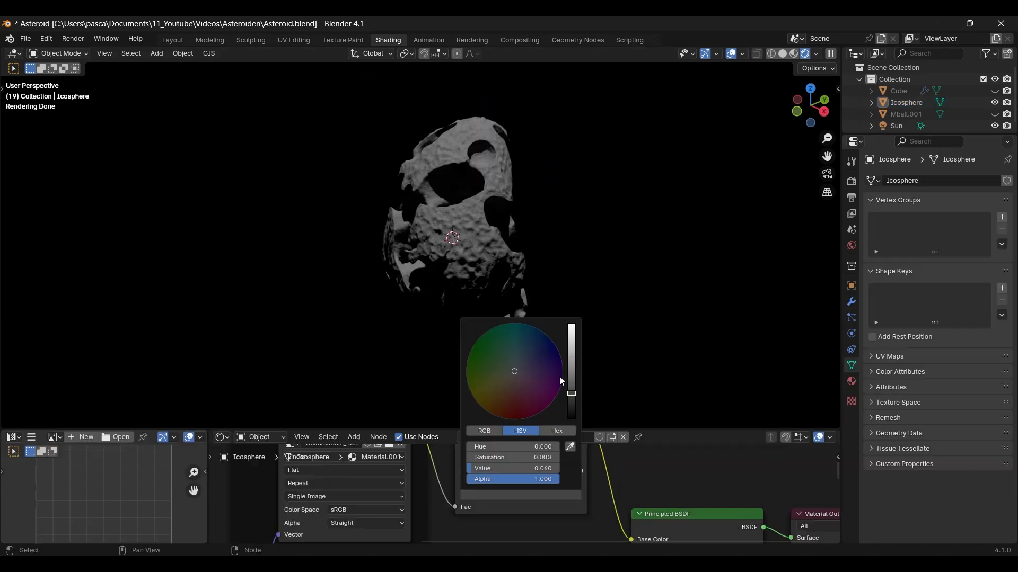
Step: Set the rock material's Normal Map strength to 1.200
{"action": "left_click_drag", "start_coordinate": [561, 380], "coordinate": [510, 384]}
{"action": "left_click", "coordinate": [521, 495]}
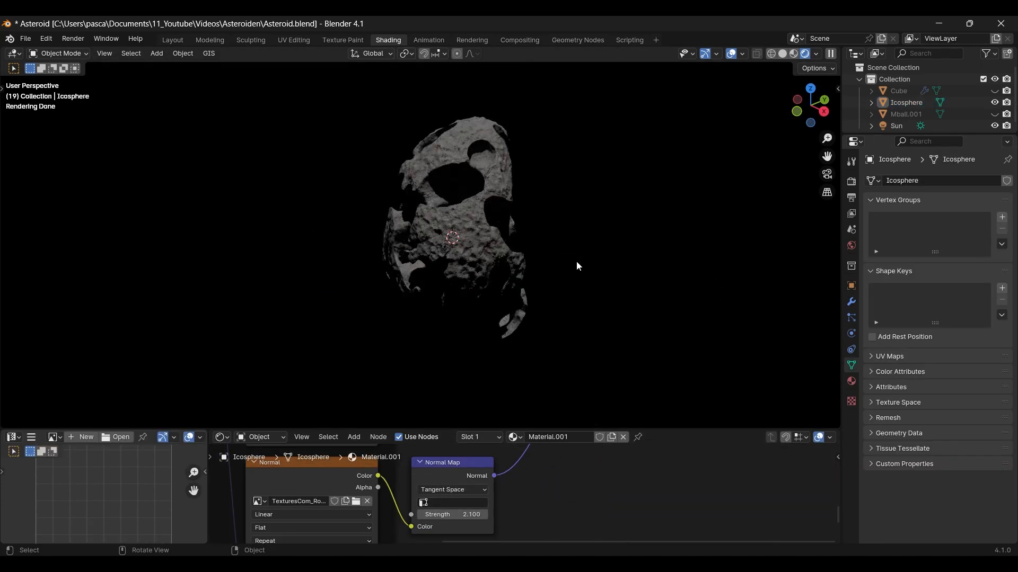
{"action": "middle_click_drag", "start_coordinate": [577, 266], "coordinate": [479, 292]}
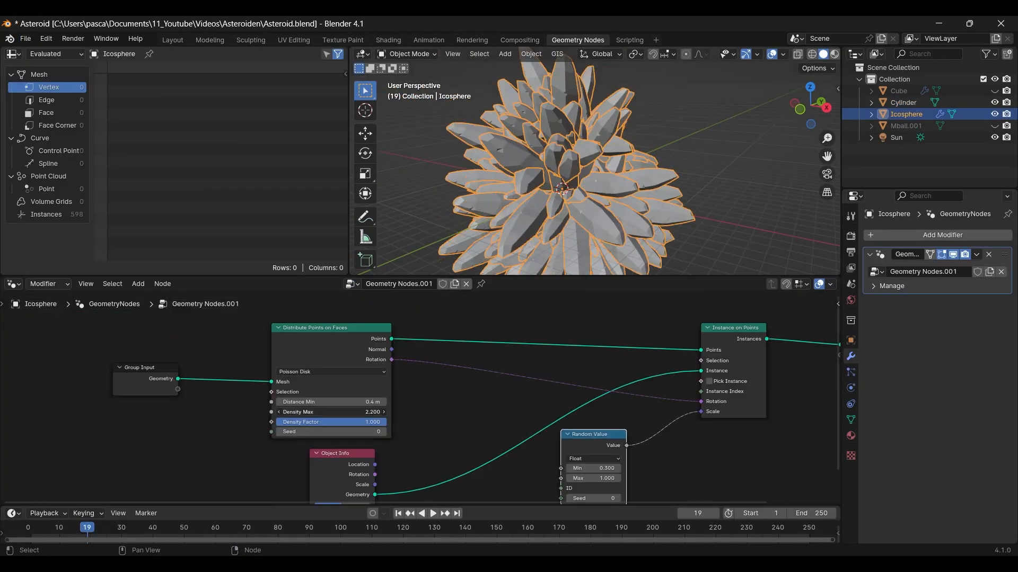
Step: Scatter the cylinder over the rock with Geometry Nodes, driving the instance scale with a Random Value from 0.030 to 0.065
{"action": "key", "text": "shift+a"}
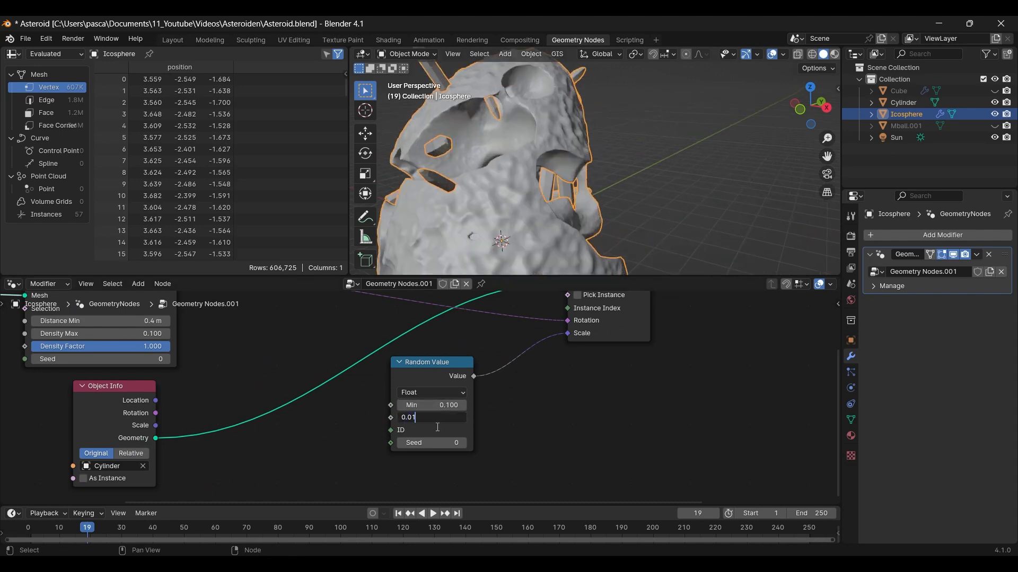
{"action": "left_click", "coordinate": [434, 405]}
{"action": "left_click", "coordinate": [429, 419]}
{"action": "type", "text": "0.065"}
{"action": "key", "text": "Return"}
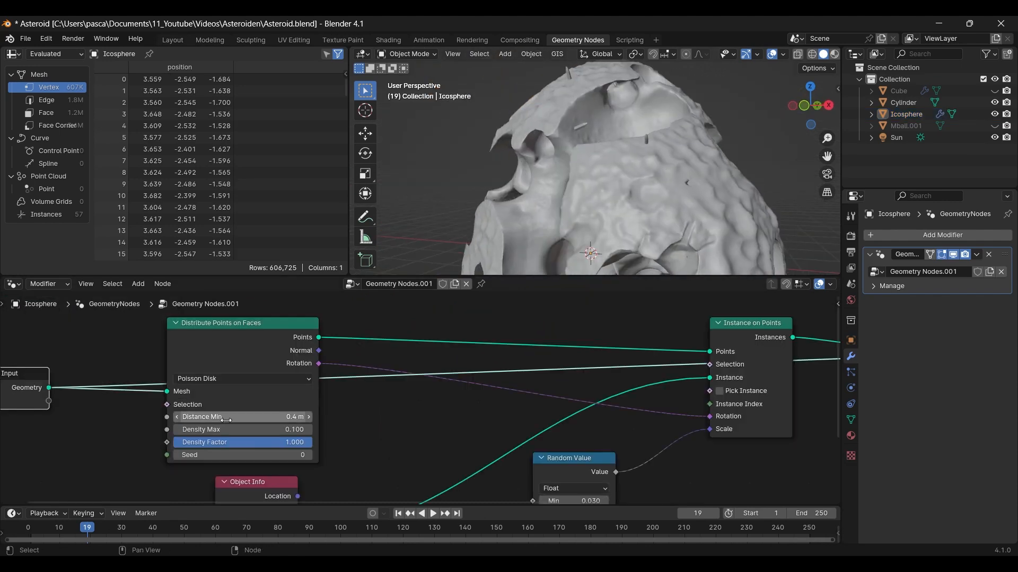
Step: Set the point distribution's minimum distance to 0.1 m and maximum density to 0.800, and the random scale range to 0.010–0.050
{"action": "middle_click_drag", "start_coordinate": [424, 424], "coordinate": [332, 356]}
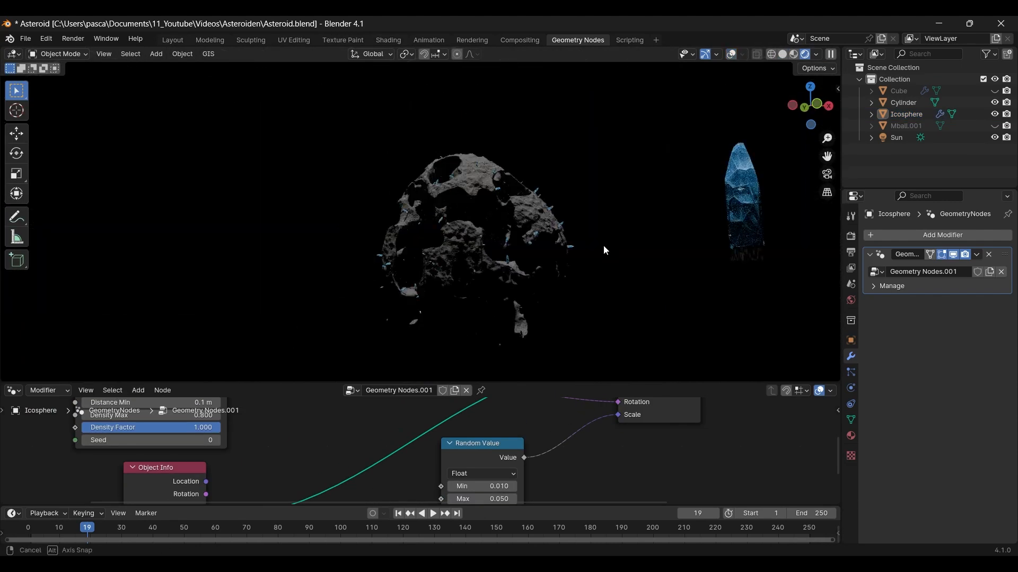
{"action": "mouse_move", "coordinate": [603, 245]}
{"action": "middle_mouse_down"}
{"action": "mouse_move", "coordinate": [625, 211]}
{"action": "mouse_move", "coordinate": [605, 229]}
{"action": "middle_mouse_up"}
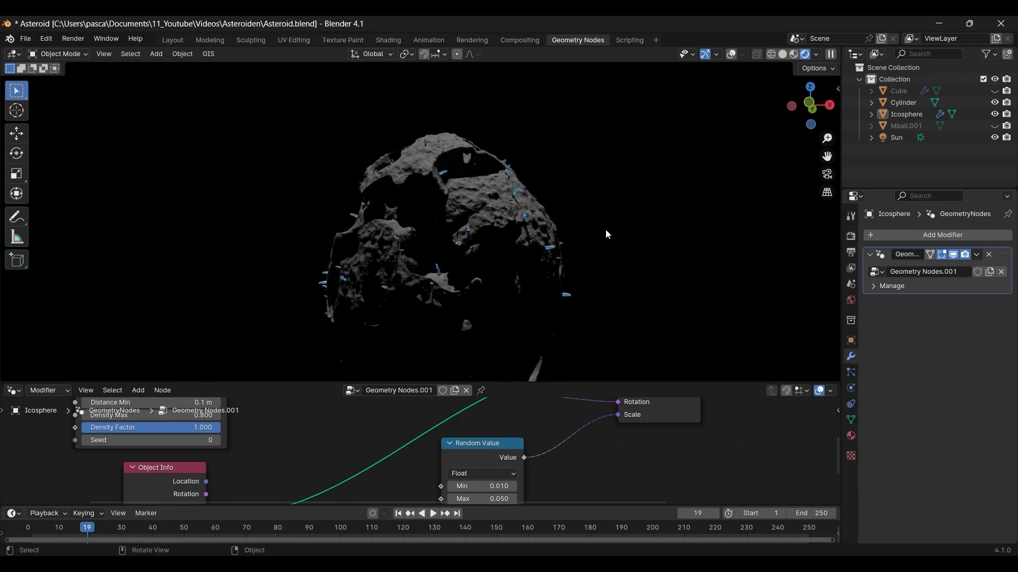